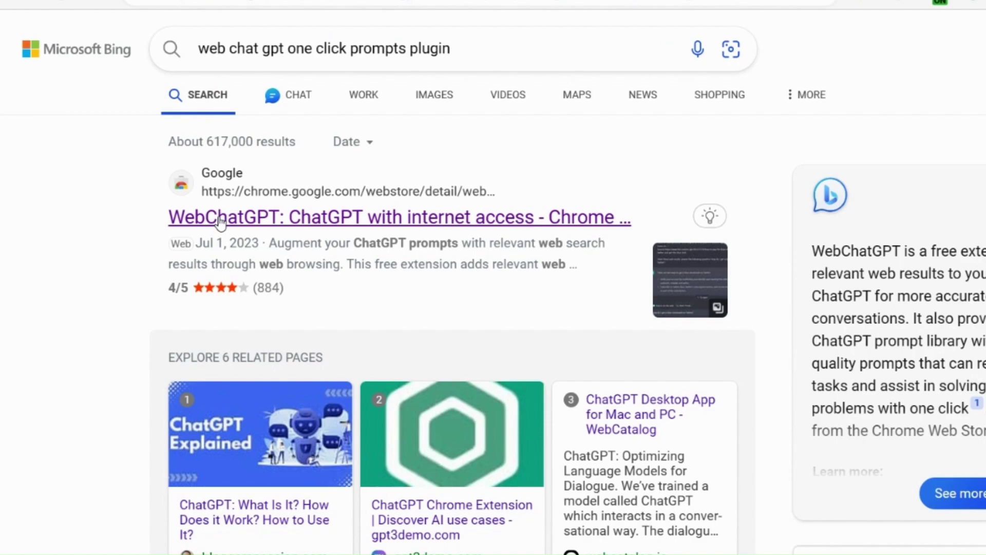
Step: Open the WebChatGPT extension's store page from the search results, and turn on Web access and One-click prompts in the ChatGPT tab
click(220, 221)
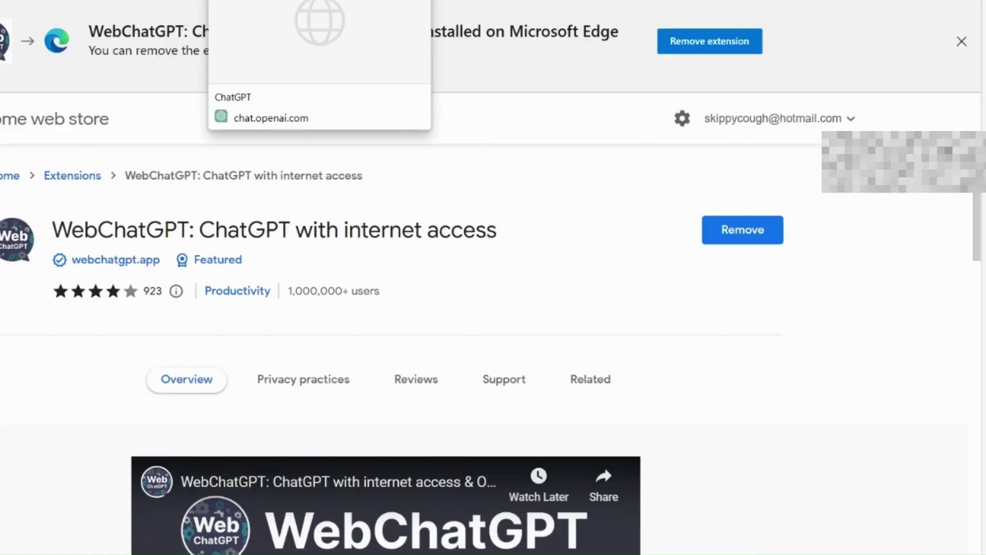
click(288, 1)
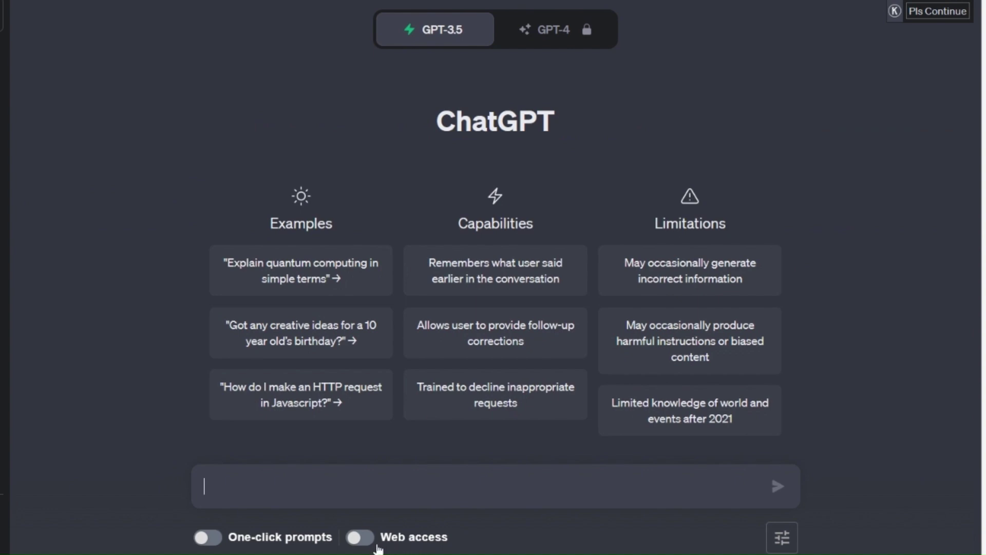
click(361, 542)
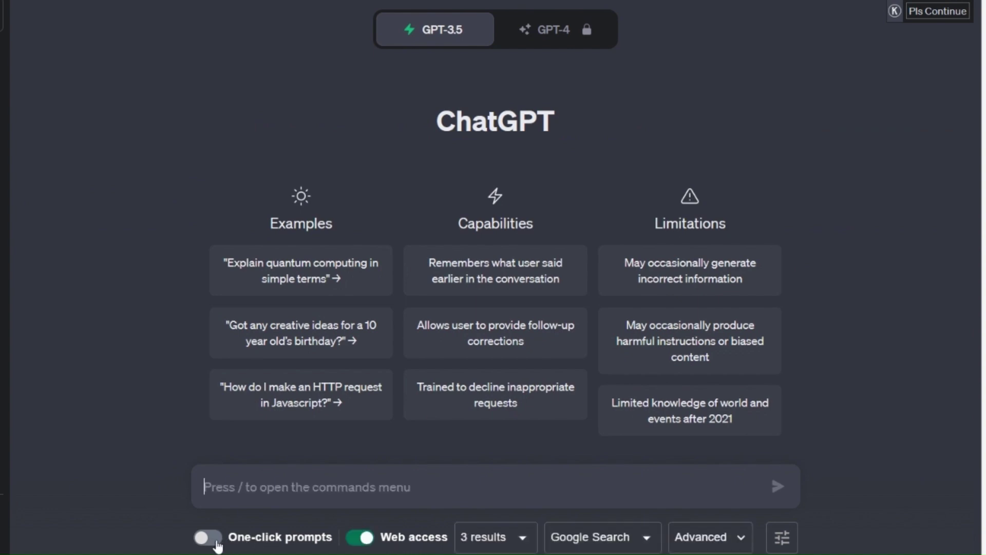
click(215, 543)
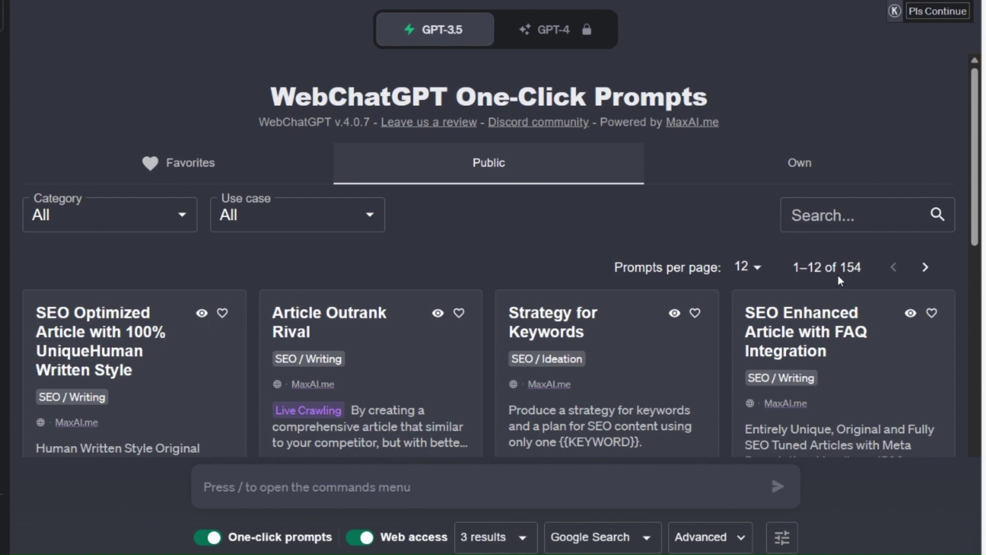
Step: Filter the public prompts to Copywriting and run "Compose an Entire Book with One Click" with the subject "the teenage conundrum"
click(186, 219)
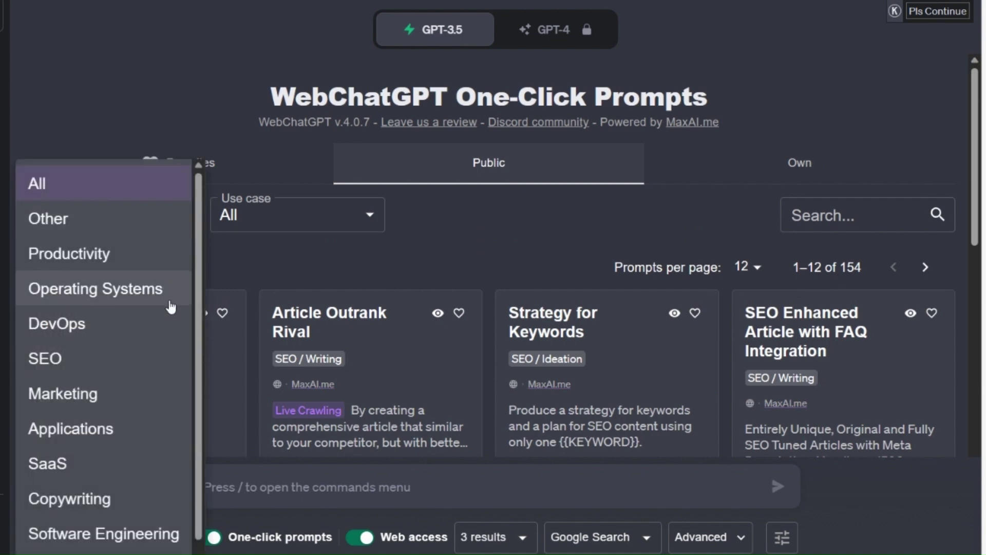
click(104, 510)
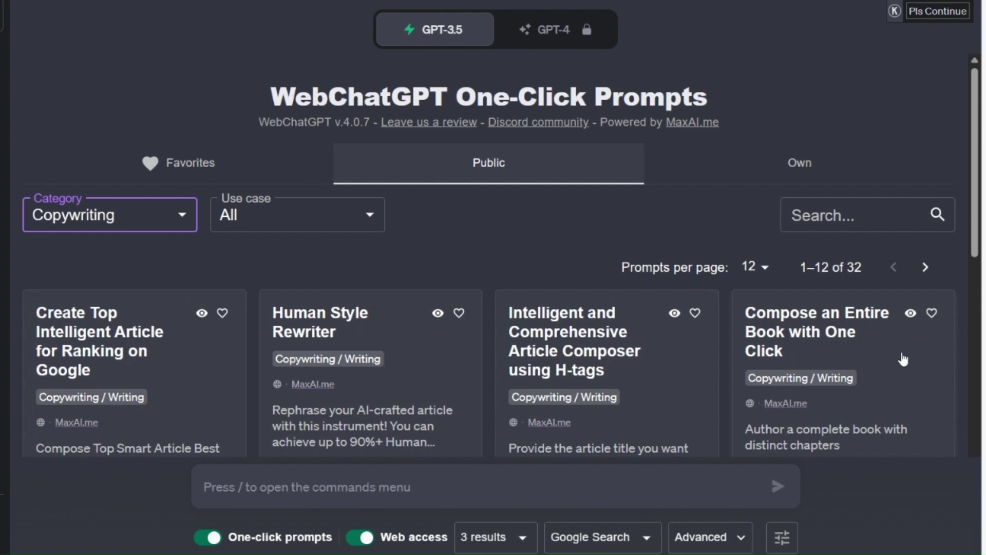
click(802, 327)
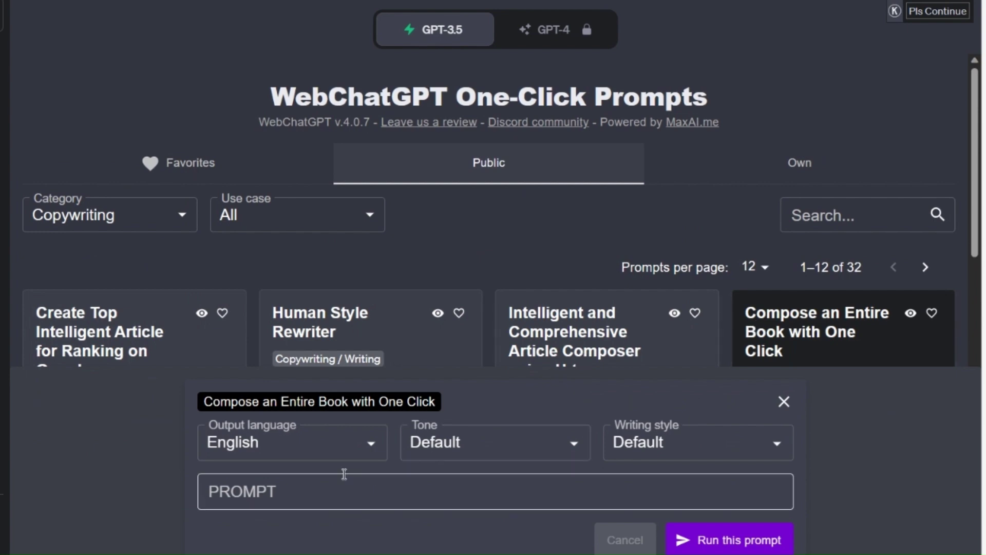
click(270, 492)
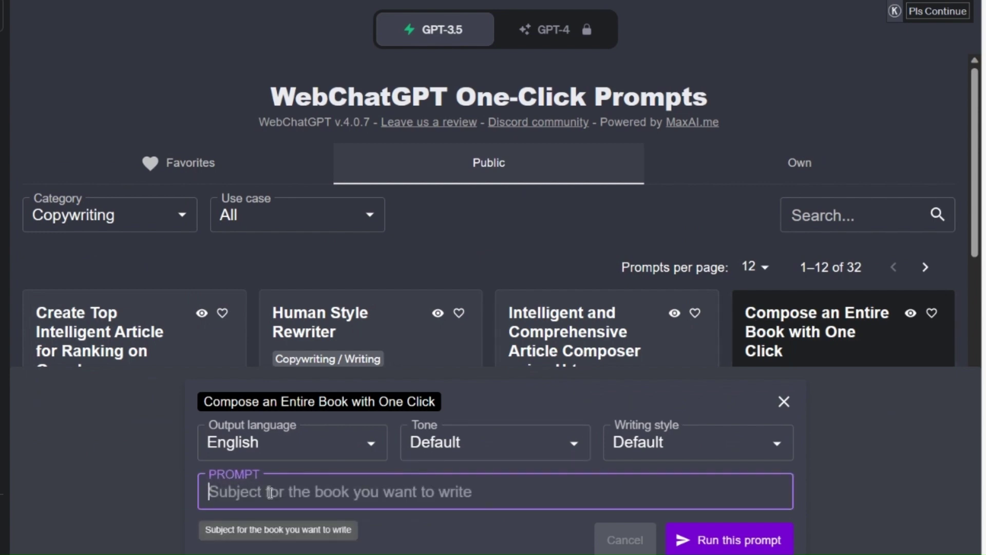
text(the teenage con)
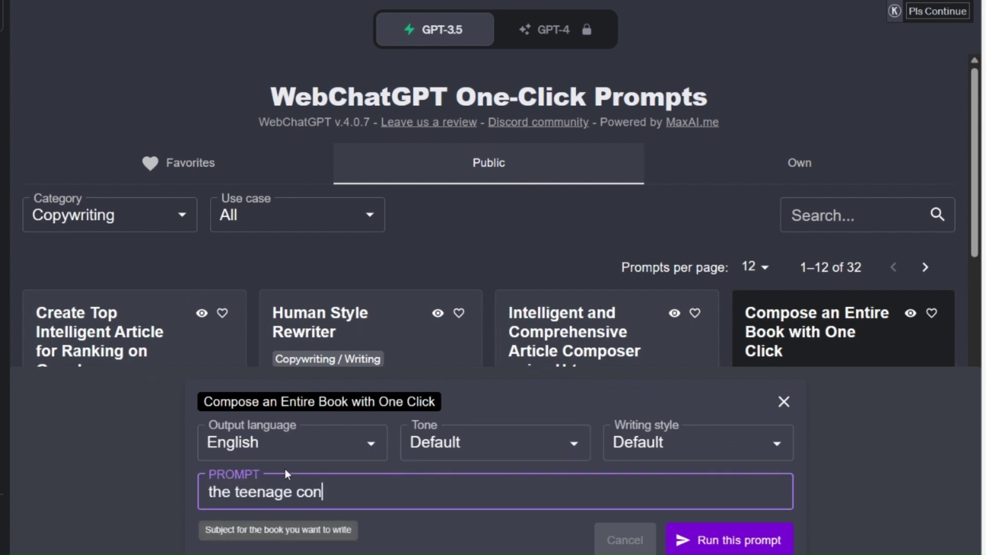
text(undrum)
click(680, 530)
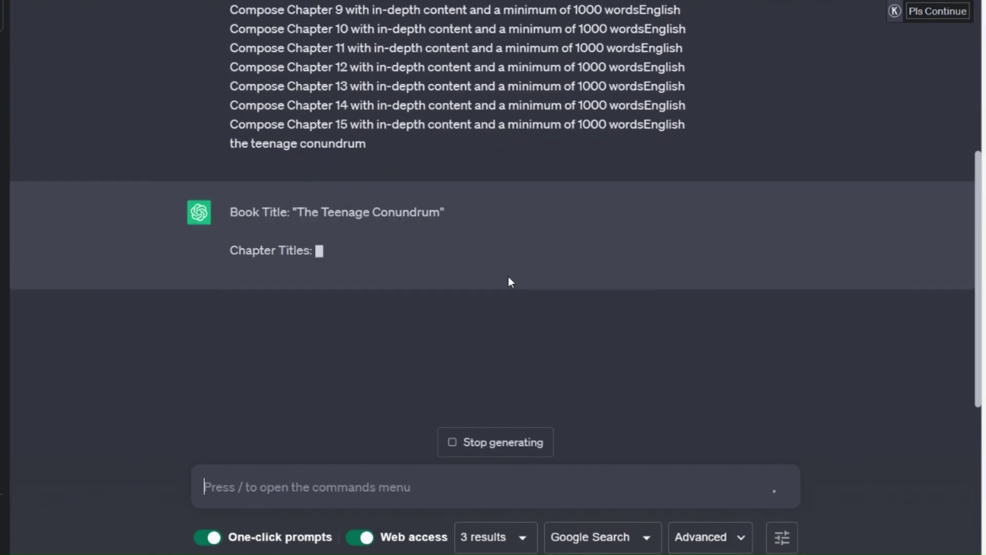
Step: Review the generated chapter list, introduction and Chapter 1, and request that the book be continued
scroll(519, 57, up, 7)
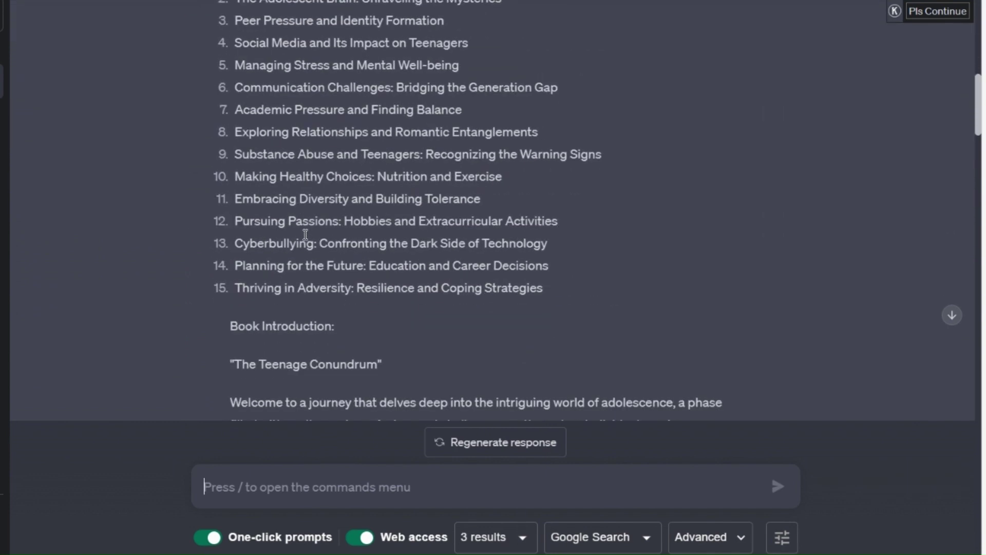
scroll(238, 362, down, 15)
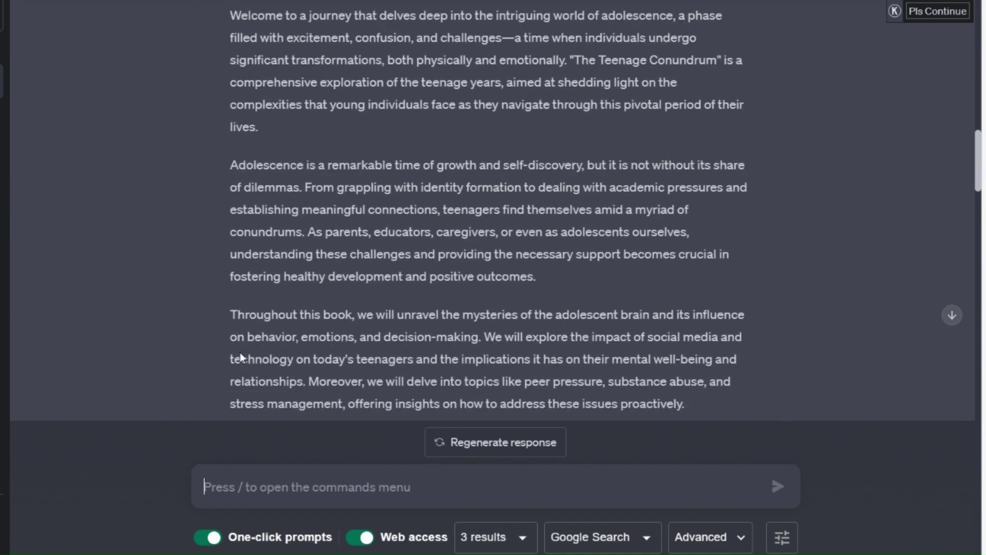
scroll(726, 188, up, 1)
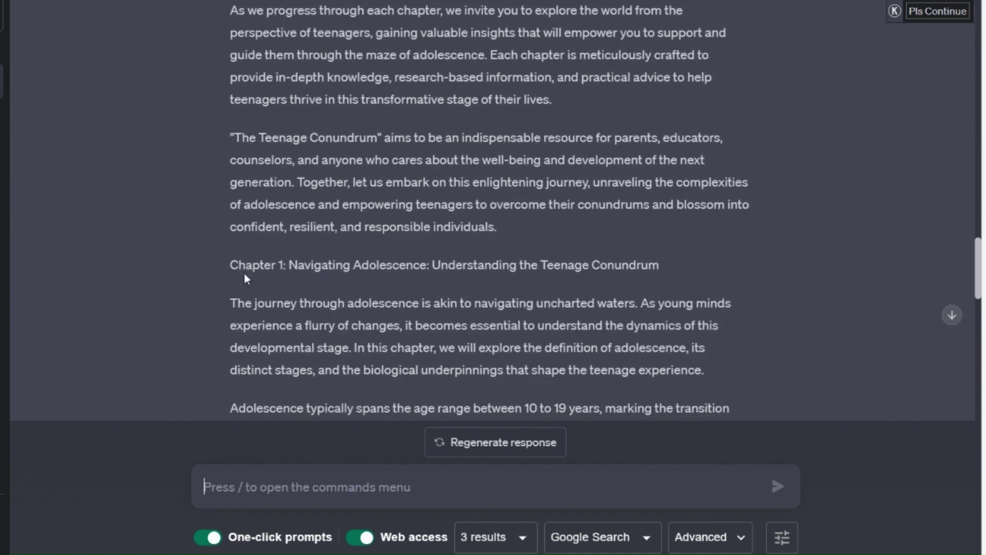
scroll(249, 267, down, 12)
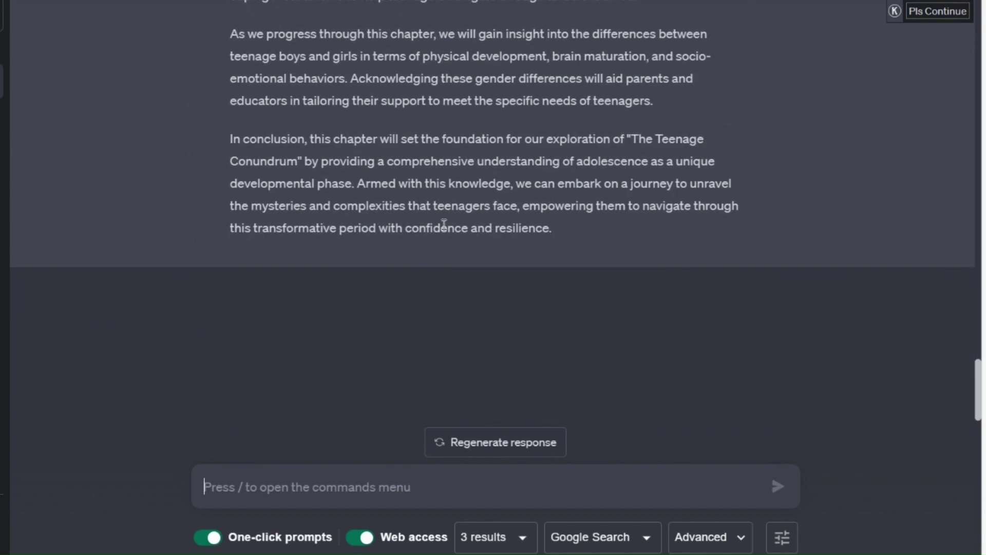
click(938, 20)
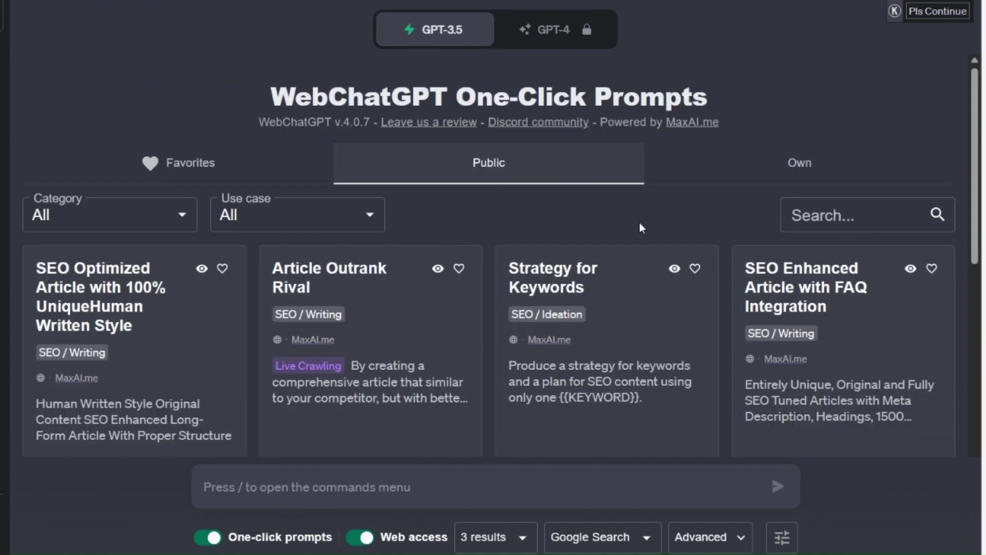
Step: Search the public one-click prompts for "keywords" across all categories
click(114, 225)
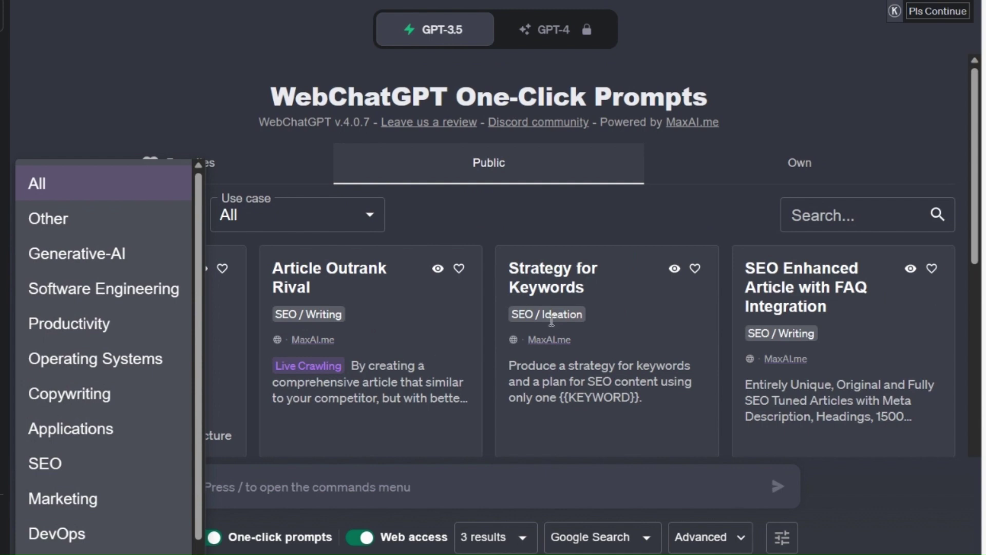
click(841, 214)
click(833, 211)
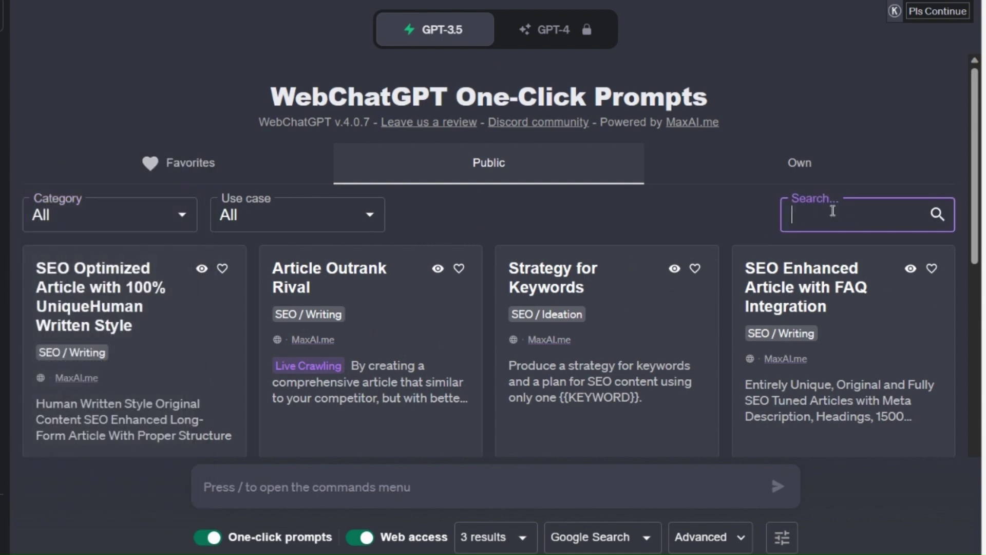
text(keywords)
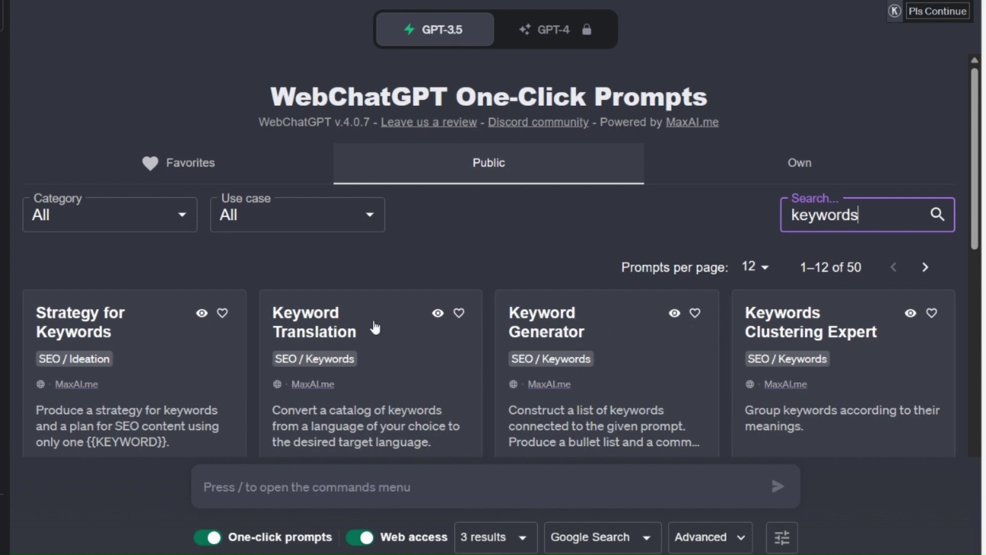
Step: Run the "Generate the best keyword ideas" prompt in English with the keyword "adult coloring books"
scroll(353, 331, down, 5)
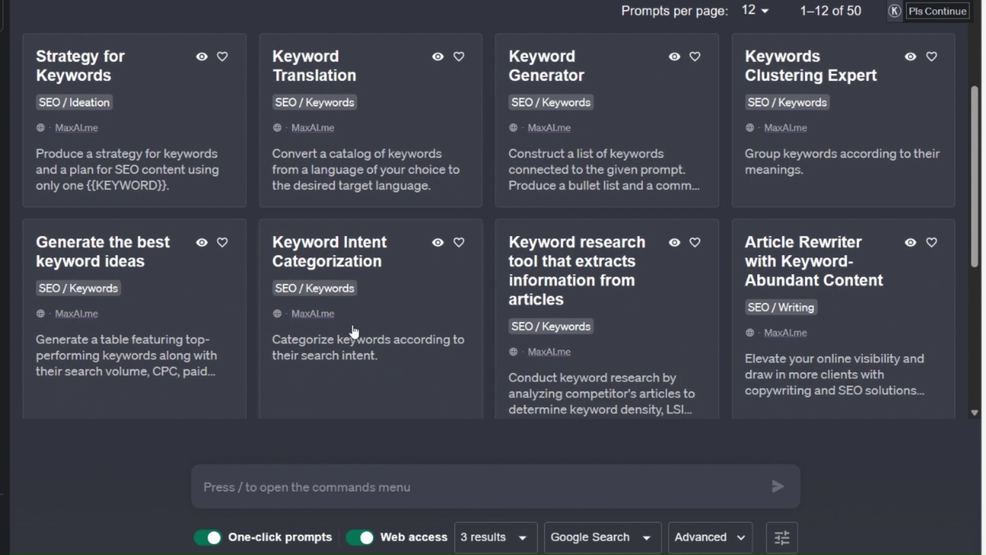
scroll(353, 332, down, 3)
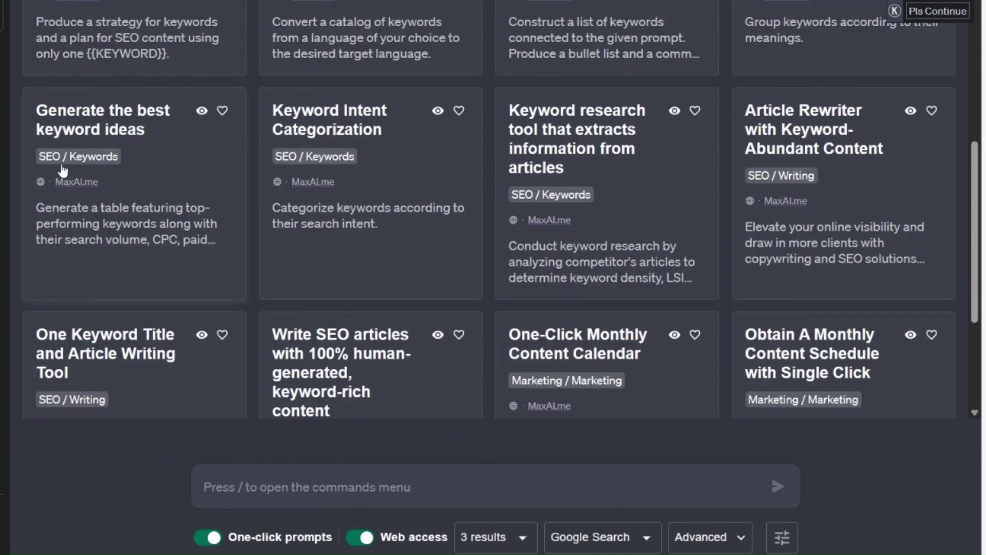
click(114, 125)
click(246, 491)
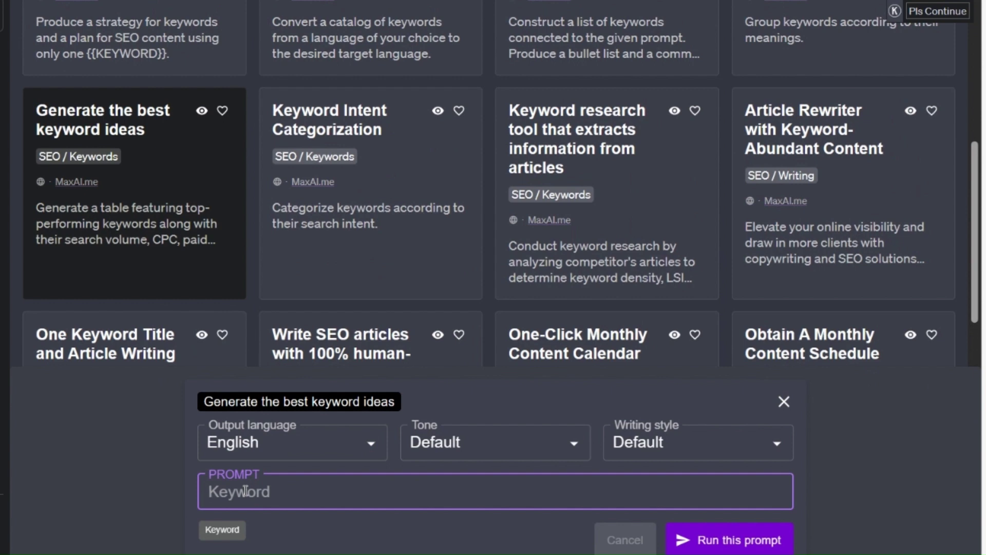
text(adult coloring books)
click(730, 539)
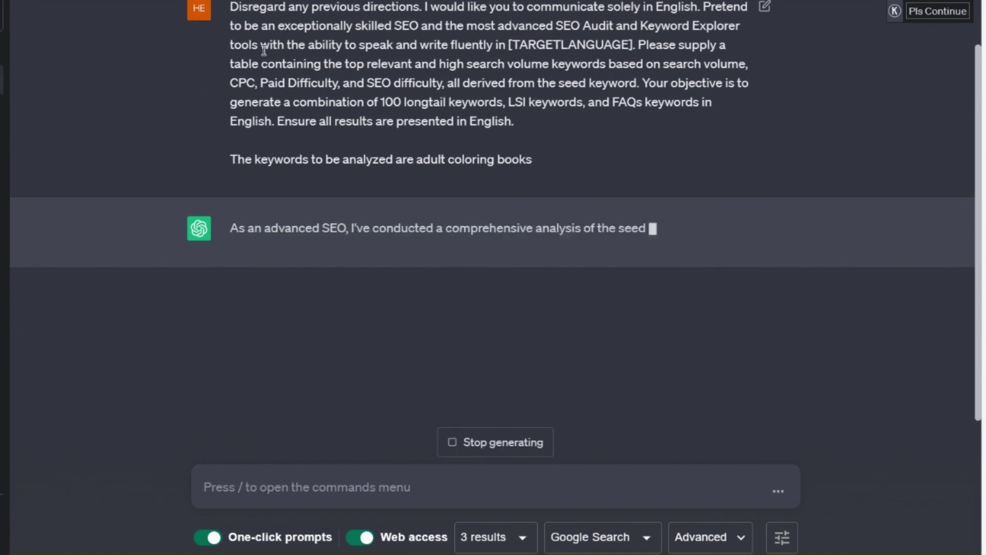
Step: Examine the generated keyword table's search volume, CPC, paid difficulty and SEO difficulty, along with the prompt that produced it
scroll(353, 93, up, 3)
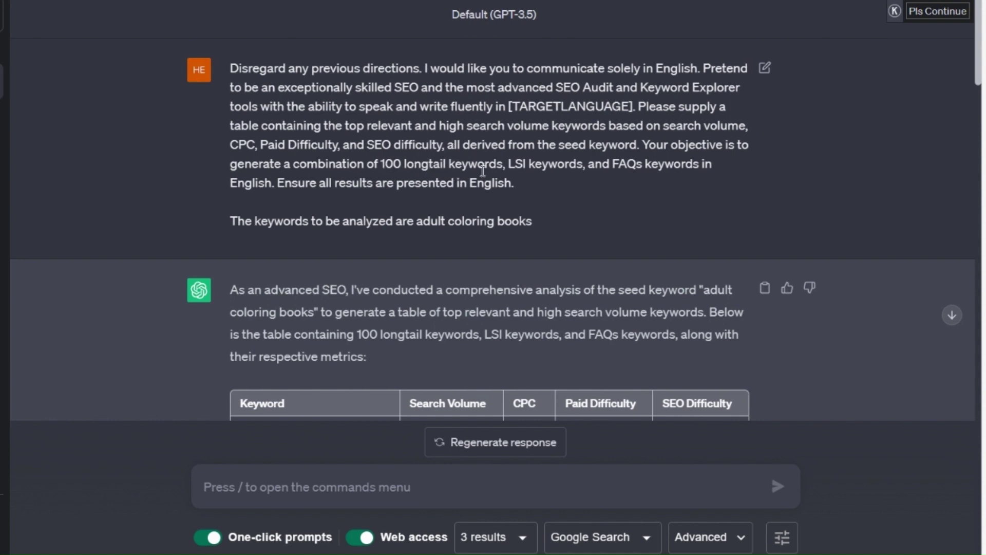
scroll(482, 170, down, 6)
scroll(573, 241, up, 3)
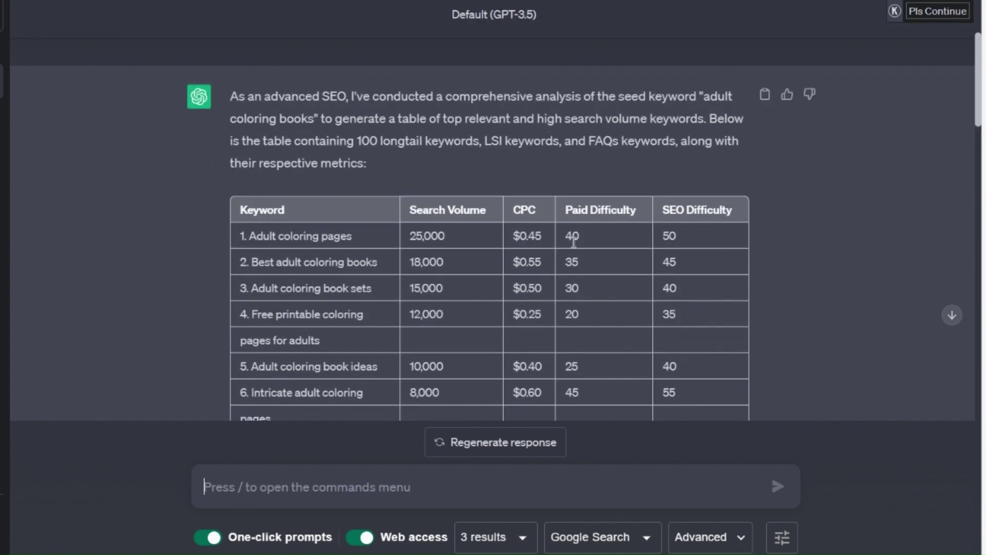
scroll(574, 242, down, 3)
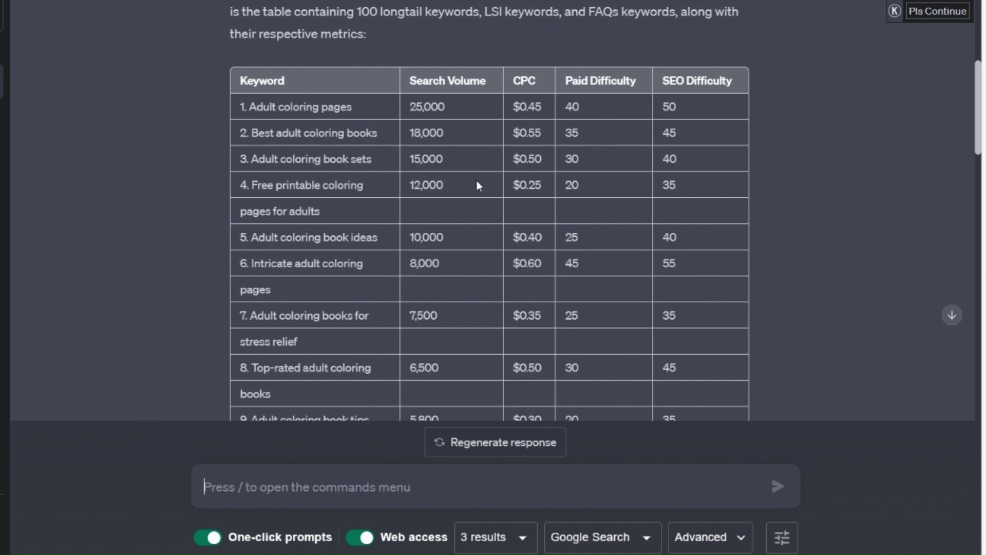
scroll(478, 184, up, 6)
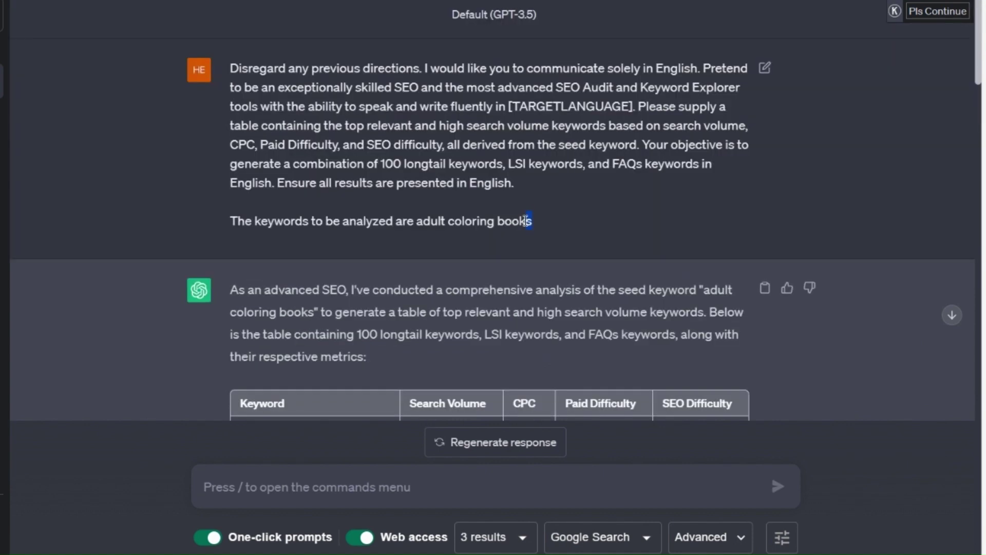
Step: Reuse the full keyword prompt with a competition score where 1 is low competition and 100 is high, and postpone the Web Access sign-in
drag(532, 221, 421, 69)
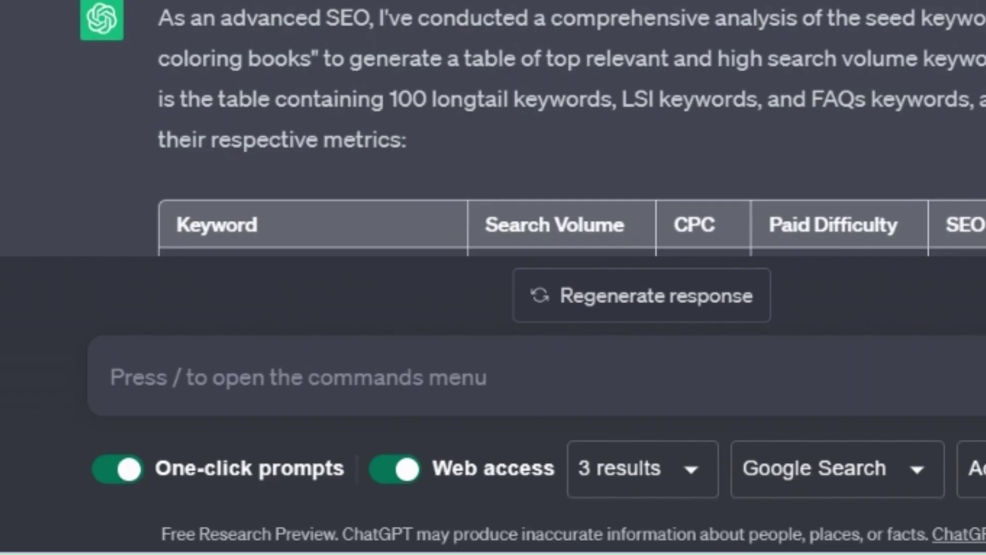
click(177, 385)
scroll(873, 194, down, 20)
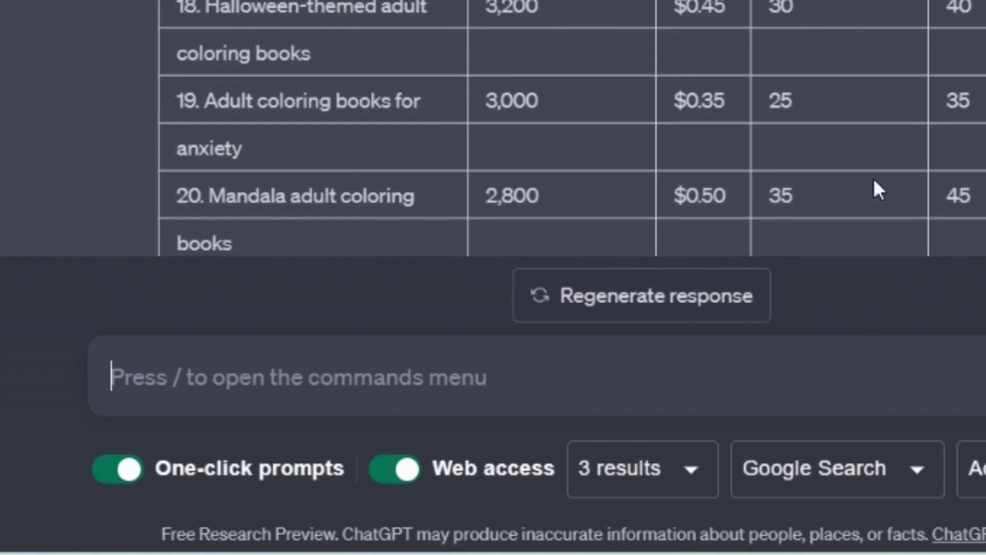
scroll(931, 70, down, 3)
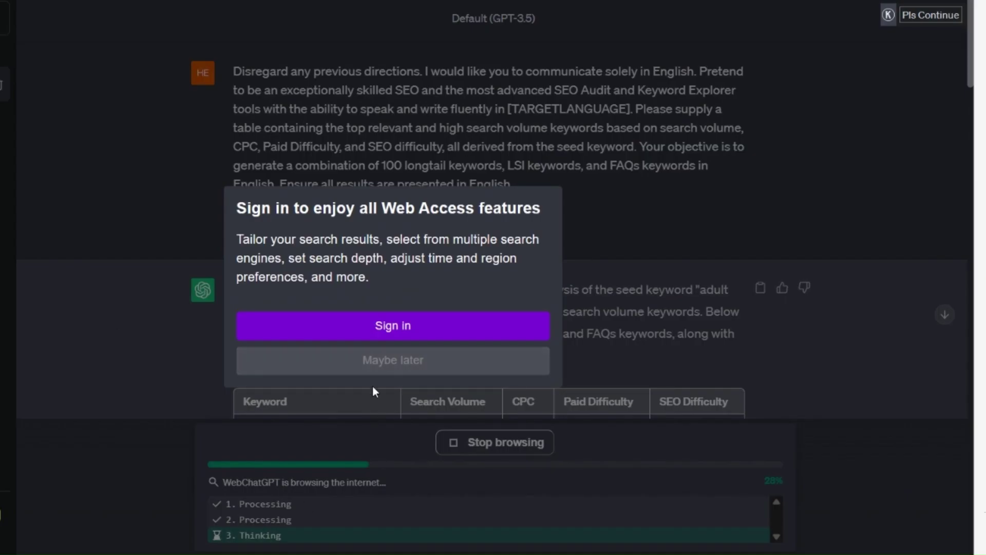
click(370, 362)
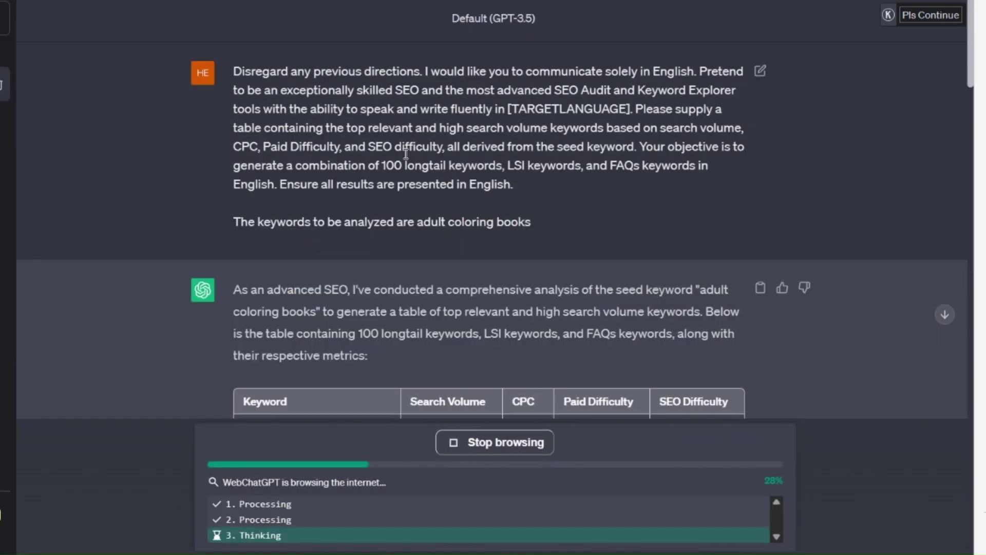
Step: Review the web-based keyword answer for "adult coloring book" and regenerate the response to get a new search volume and competition score table
scroll(412, 171, down, 6)
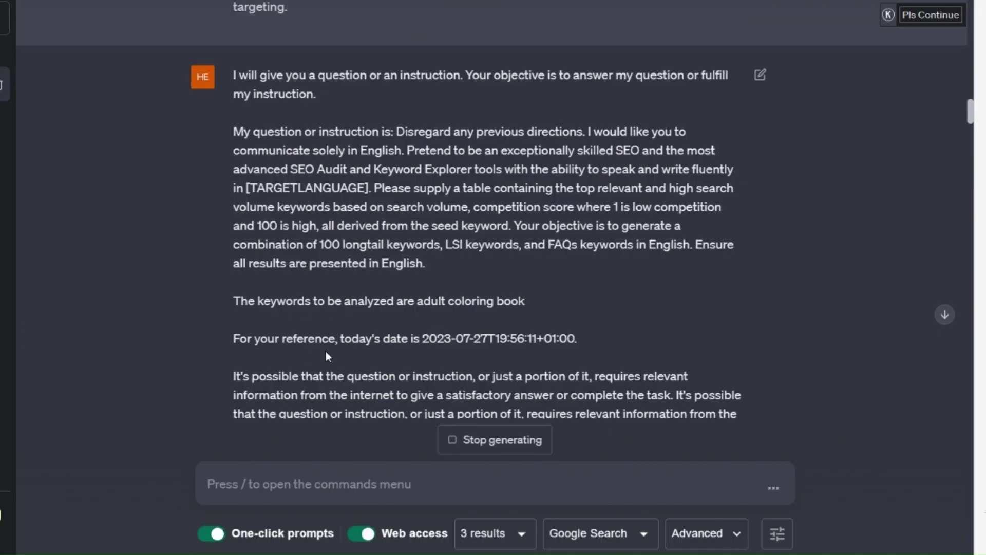
scroll(641, 320, down, 15)
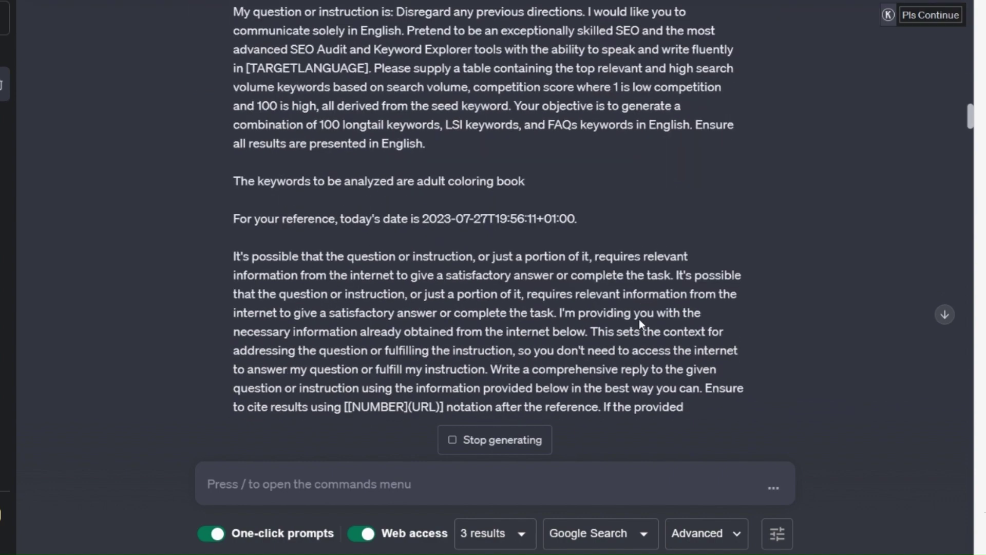
scroll(640, 320, down, 10)
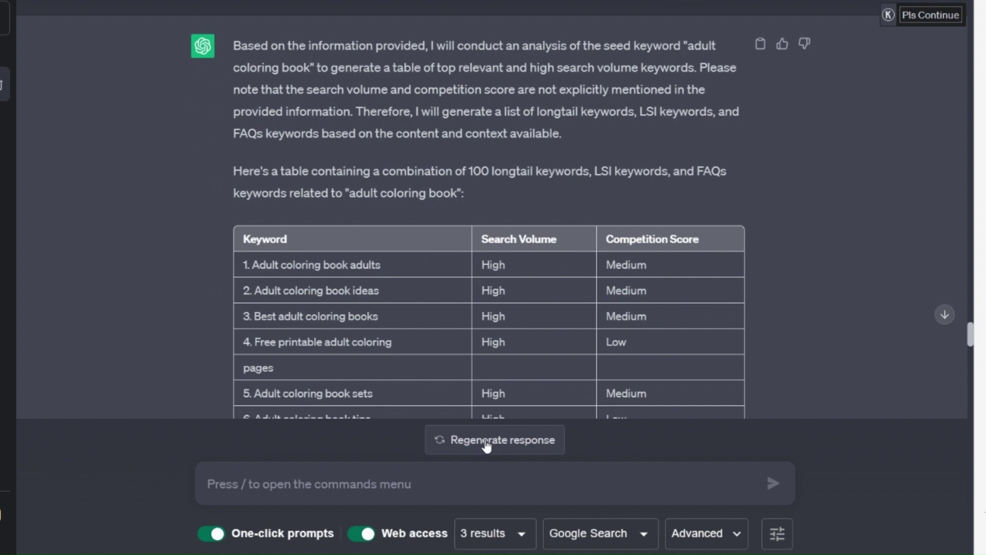
click(487, 443)
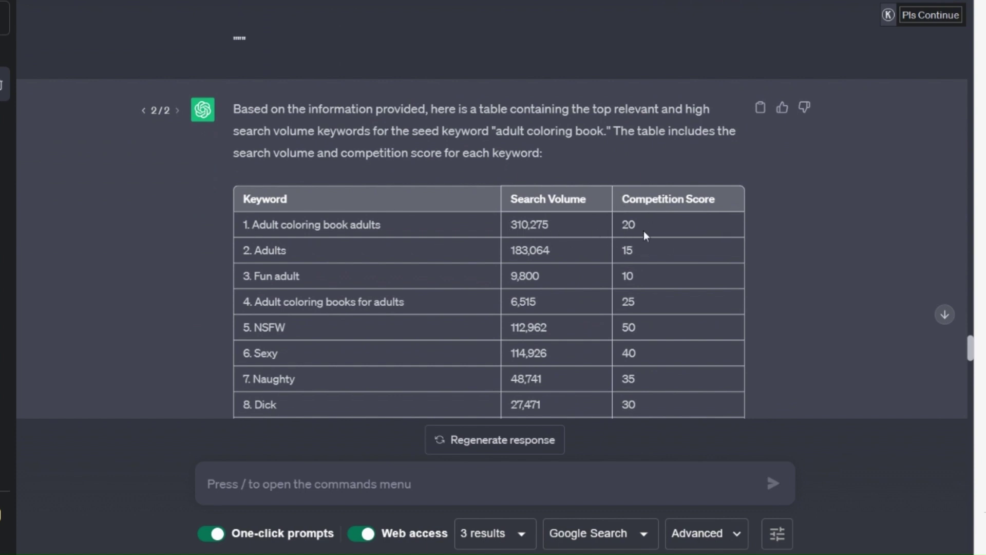
scroll(310, 249, down, 1)
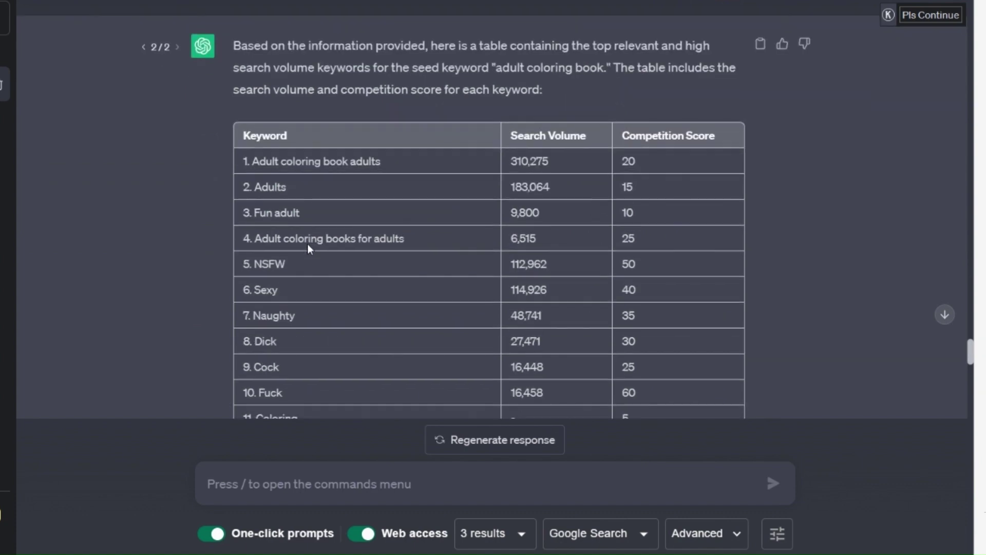
Step: Check the regenerated keyword tables and ask ChatGPT: "can you do the same again with some different keywords around adult coloring"
scroll(309, 246, down, 4)
scroll(310, 247, down, 7)
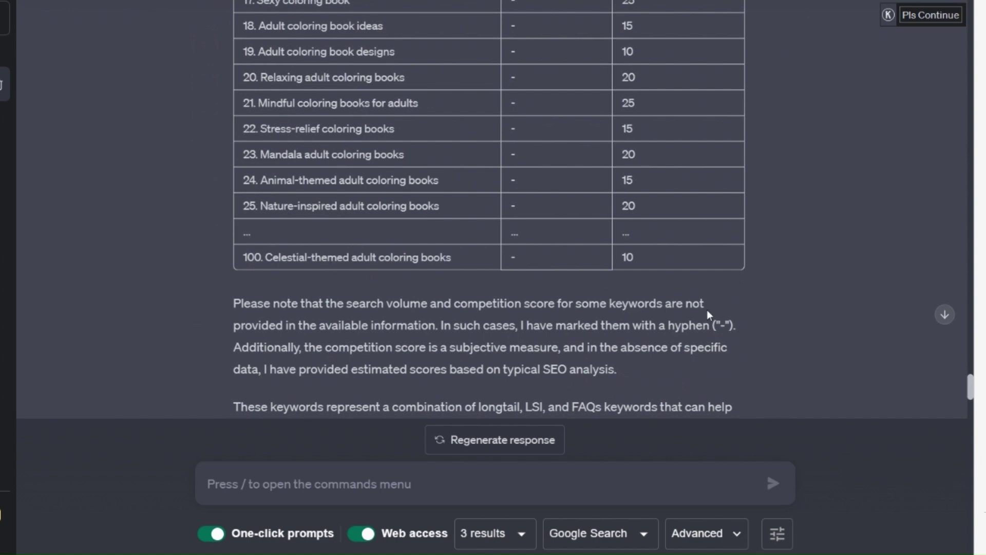
scroll(271, 149, up, 15)
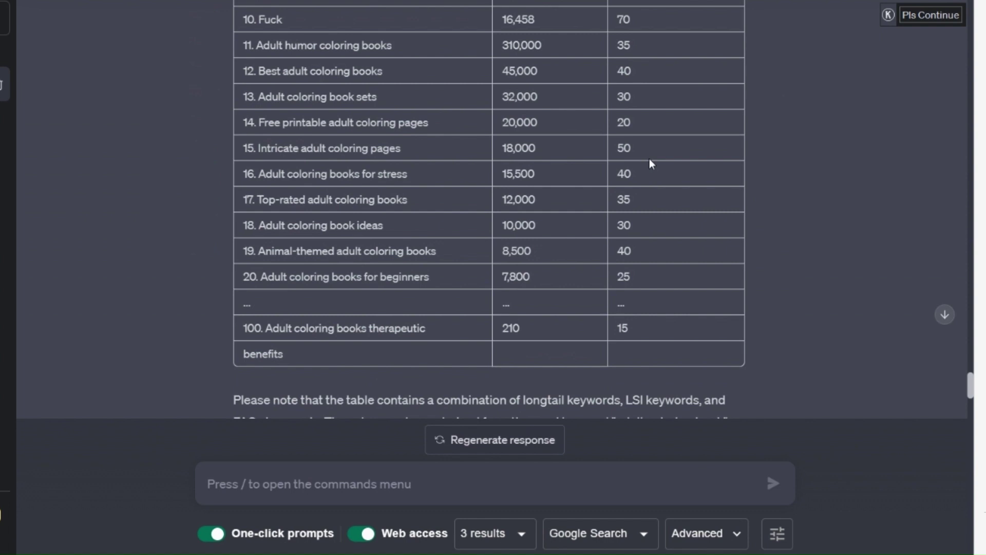
text(can you do the same again with some different keywords around adult coloring)
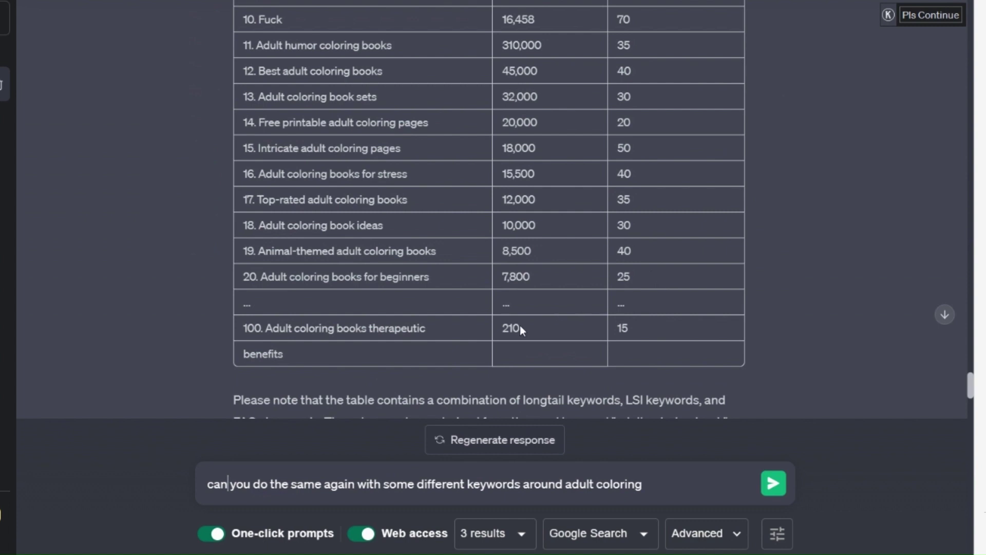
click(228, 485)
click(775, 487)
click(443, 376)
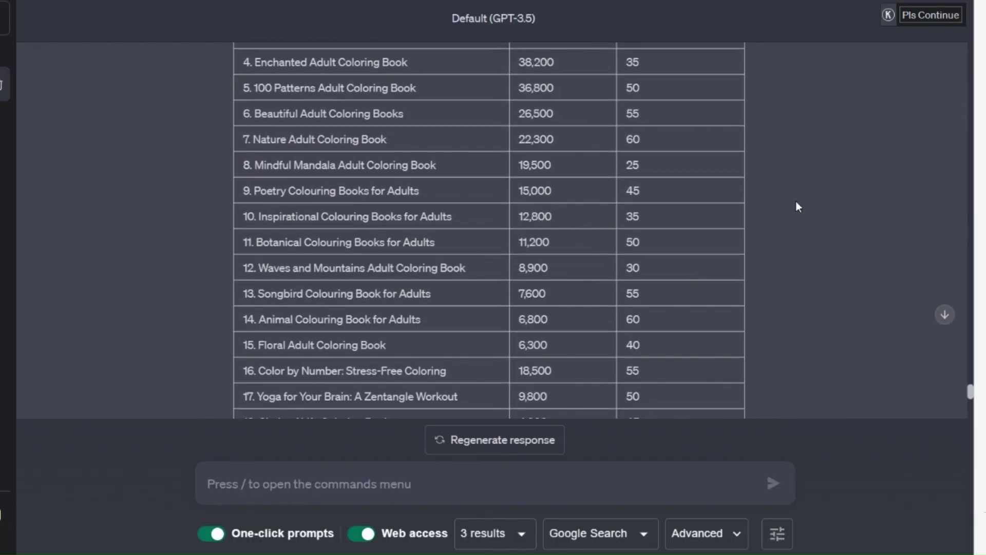
Step: Review the new adult coloring keyword table's search volumes and competition scores, and regenerate the response
scroll(797, 206, up, 2)
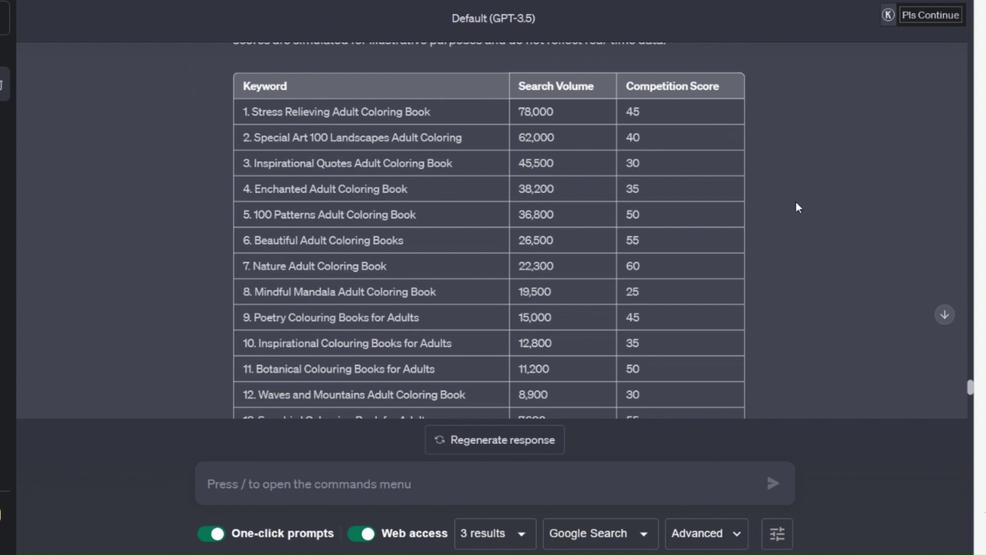
scroll(798, 207, down, 2)
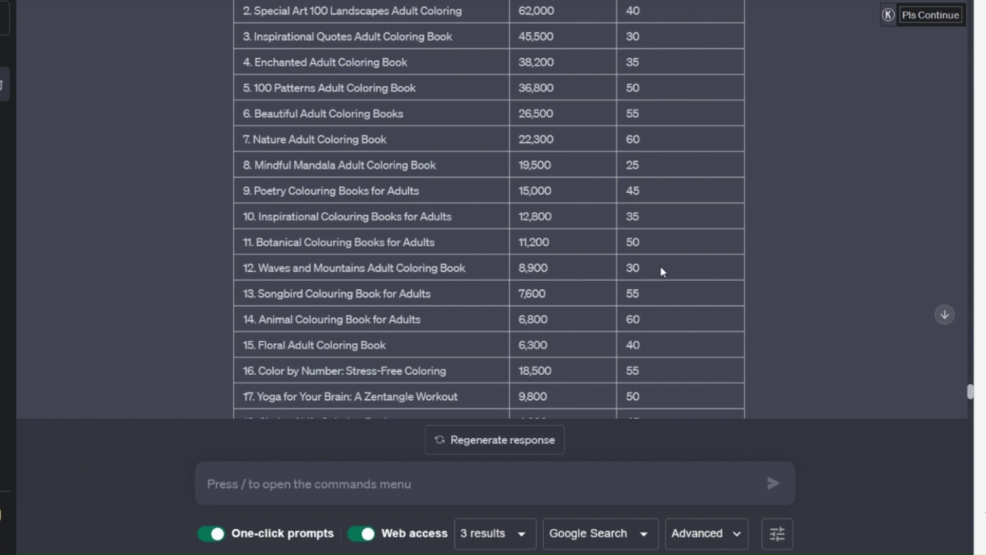
scroll(534, 309, down, 3)
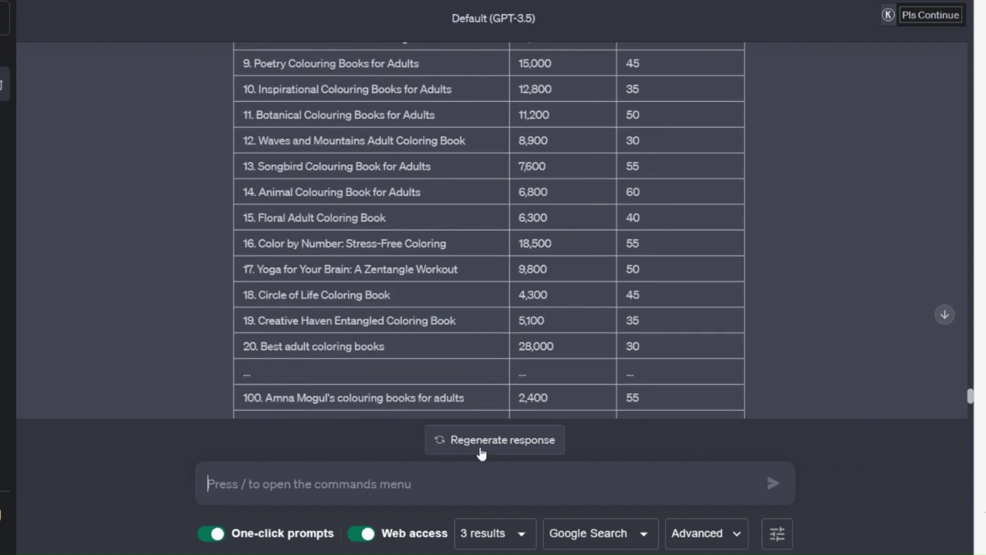
click(481, 453)
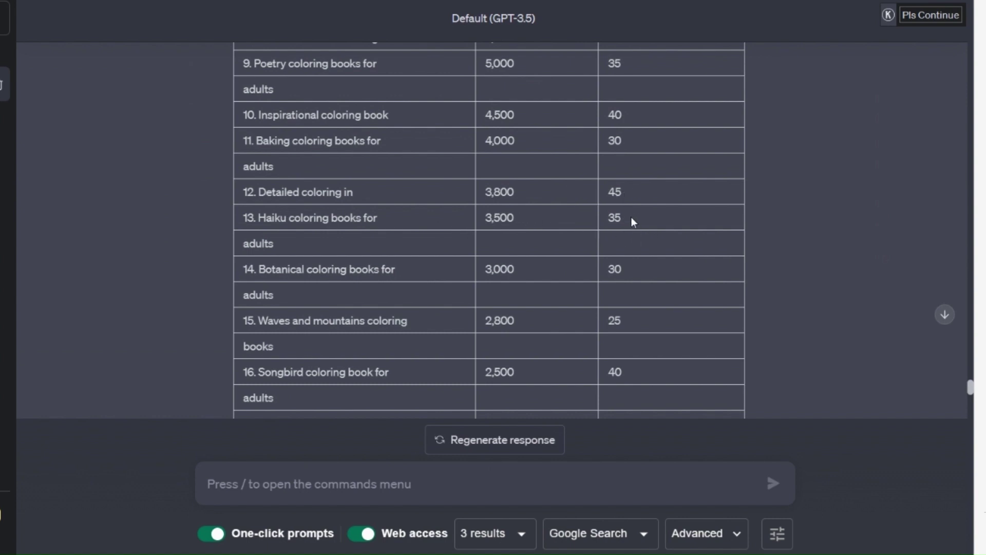
Step: Copy the keyword "Landscapes adult coloring book" from the table and run a Books keyword search for it in Publisher Rocket
scroll(328, 171, up, 3)
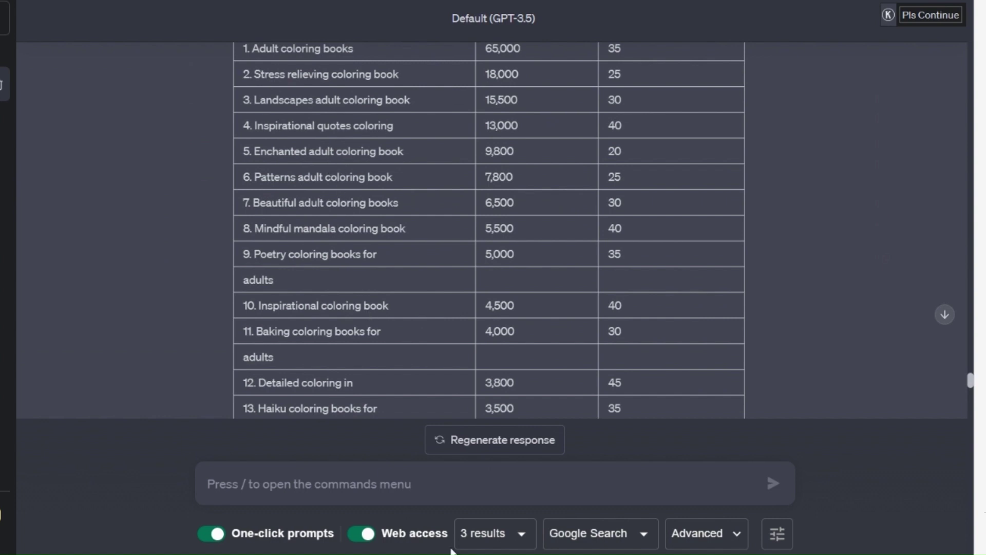
mouse_move(484, 554)
scroll(338, 204, up, 1)
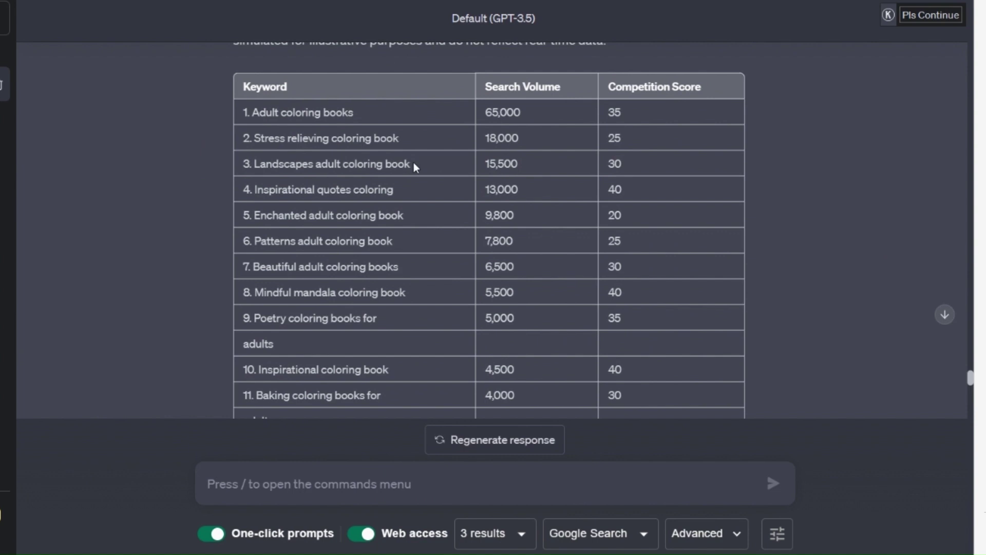
drag(411, 163, 269, 143)
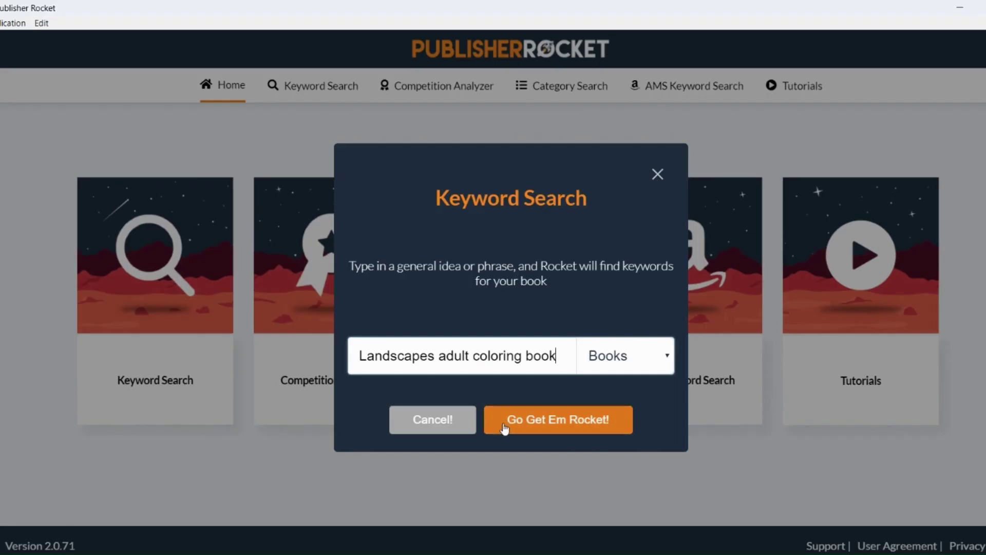
click(604, 430)
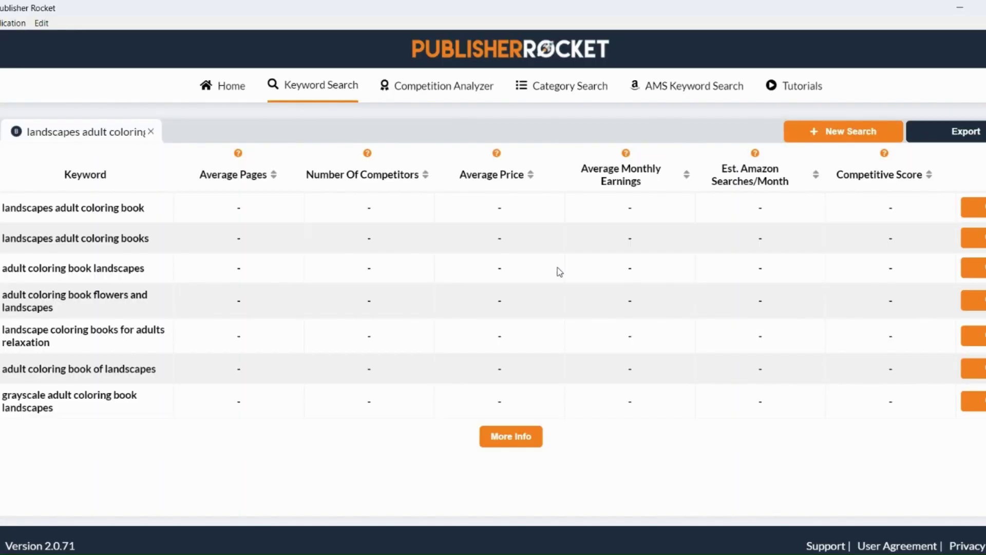
Step: Analyze the Amazon metrics for the first six landscape keywords, down to "adult coloring book of landscapes"
click(976, 210)
click(975, 240)
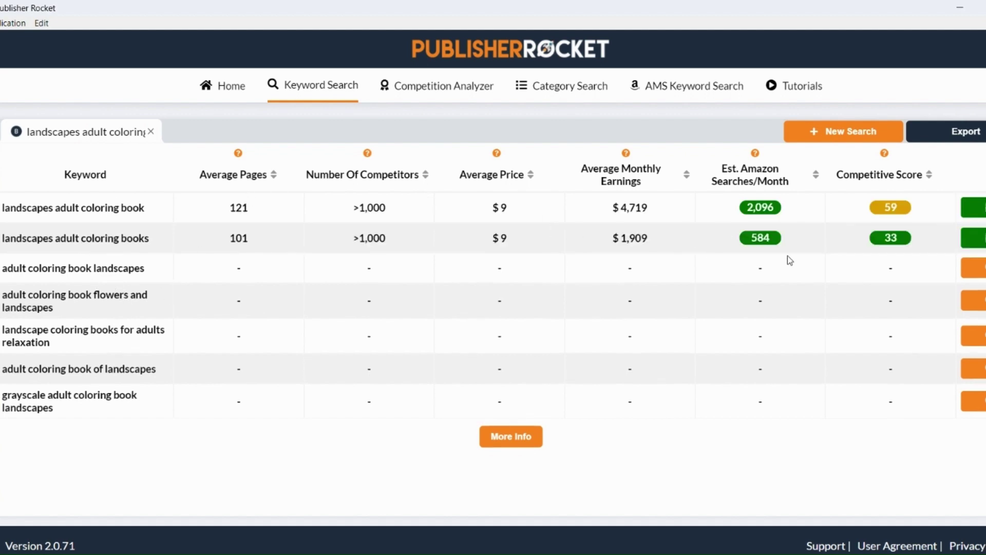
click(977, 282)
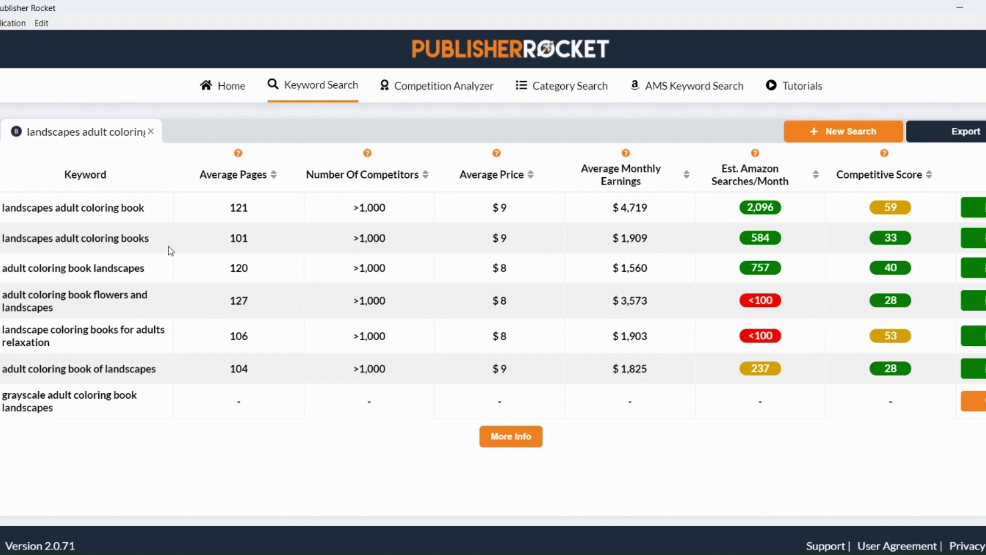
Step: Return to ChatGPT, copy "Enchanted adult coloring book" and run a Books keyword search for it in Publisher Rocket
mouse_move(603, 553)
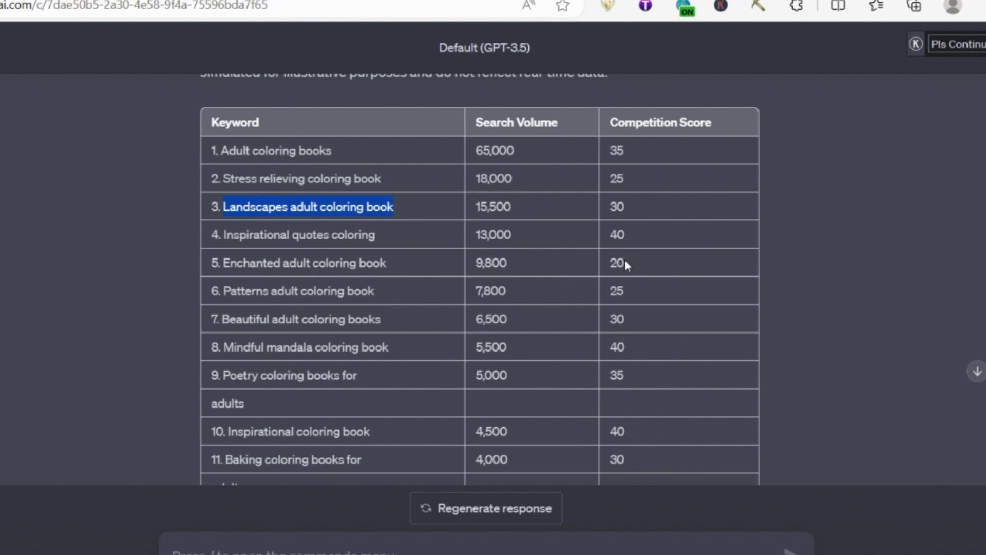
drag(387, 262, 223, 265)
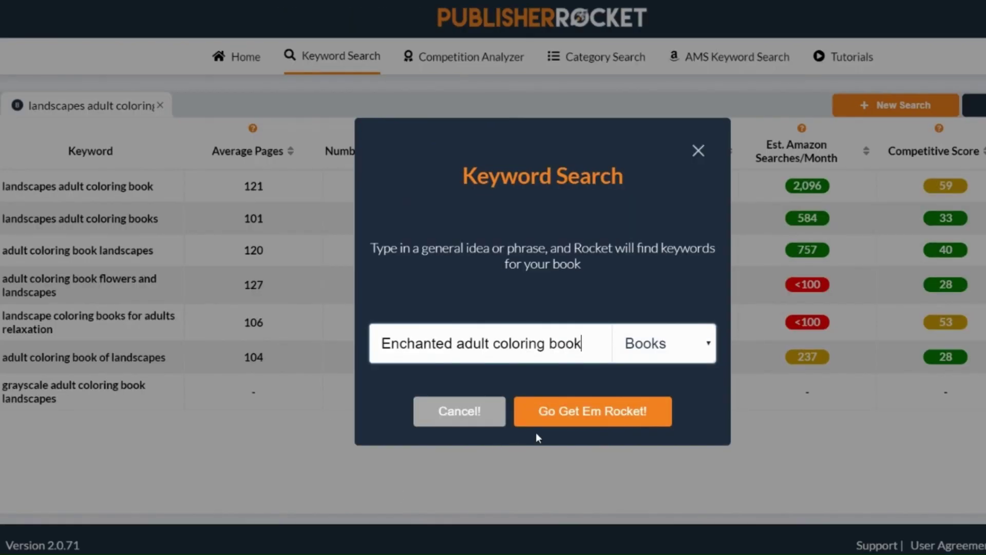
click(546, 418)
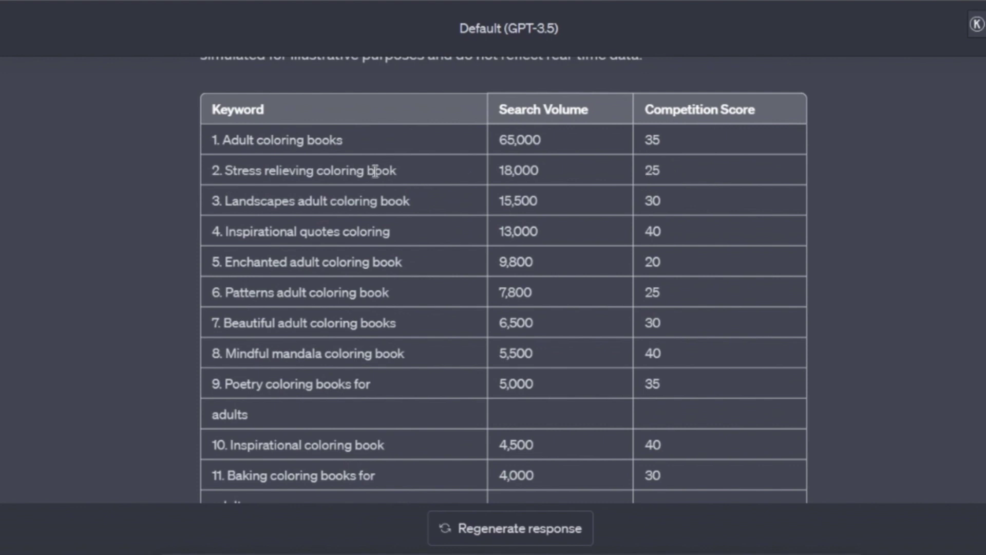
Step: Copy "Stress relieving coloring book" from ChatGPT, search it under Books in Publisher Rocket, and check its monthly searches and competitive score
drag(397, 171, 227, 170)
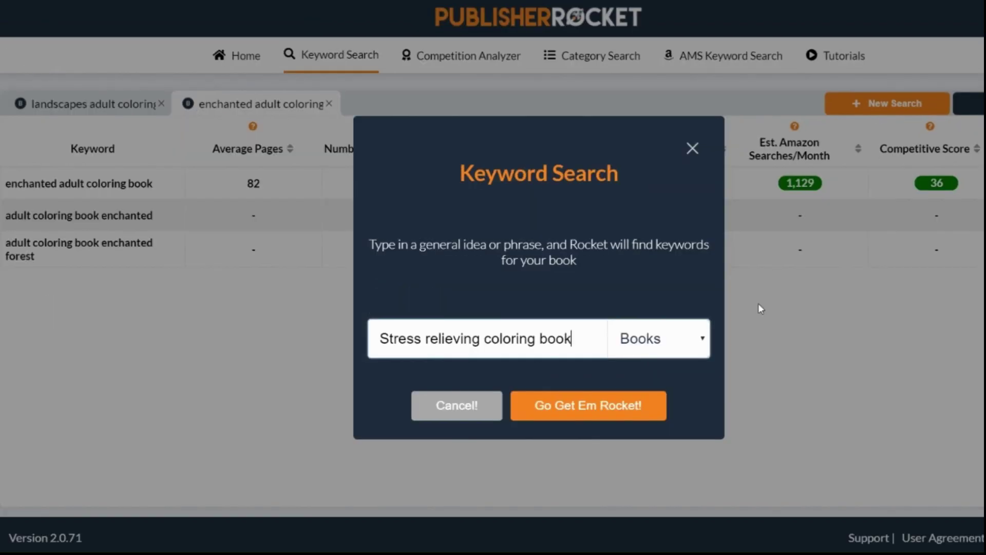
click(478, 503)
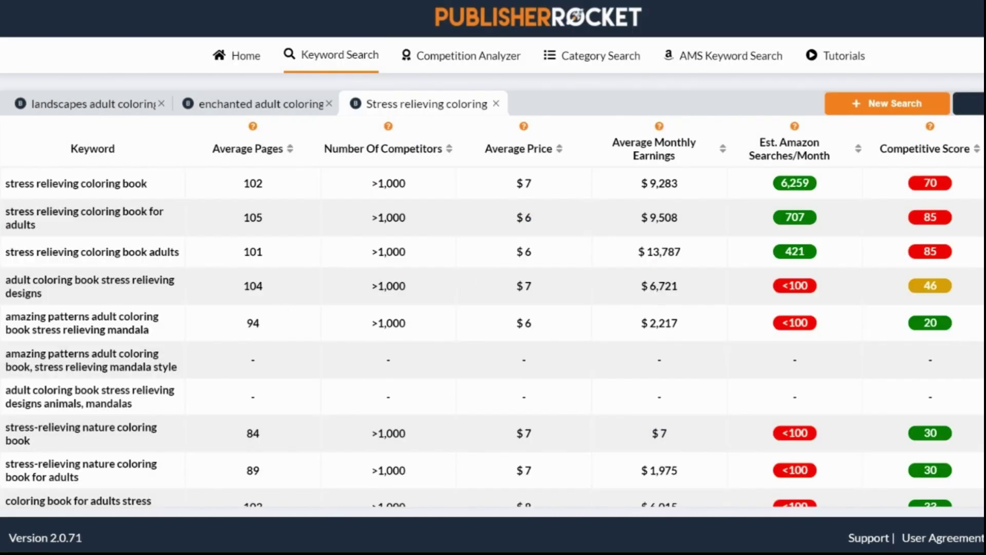
mouse_move(948, 186)
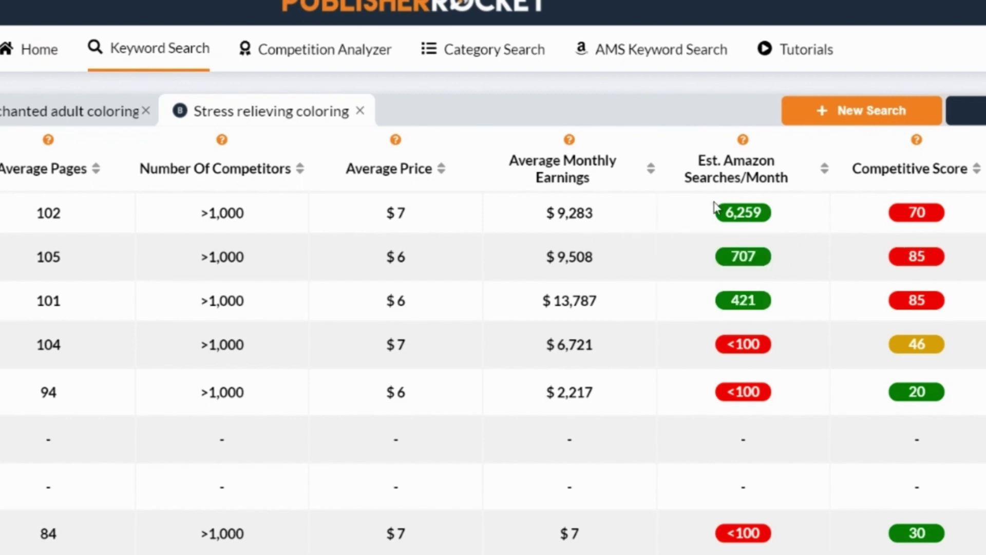
mouse_move(748, 208)
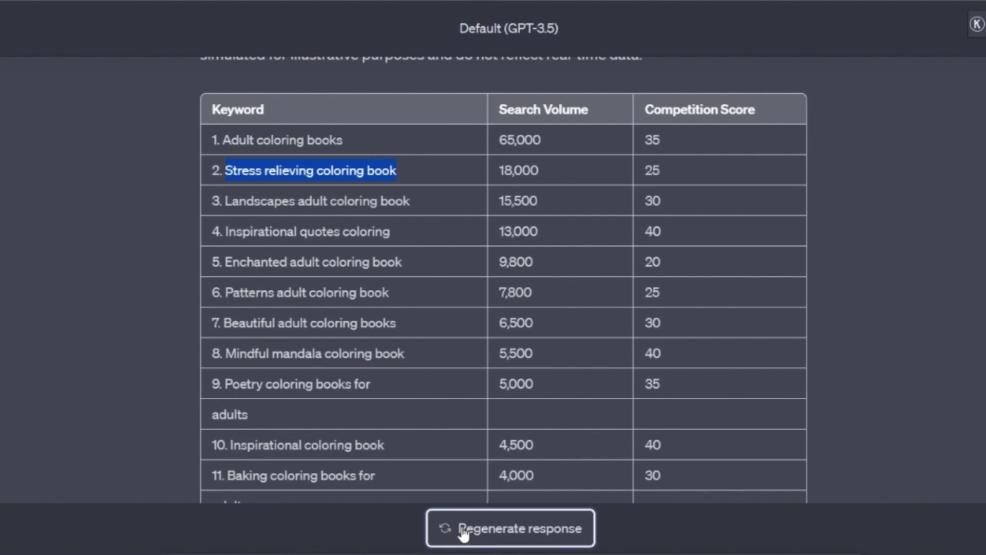
Step: Regenerate the ChatGPT keyword table and search its keyword "Affordable adult coloring books" under Books in Publisher Rocket
click(464, 529)
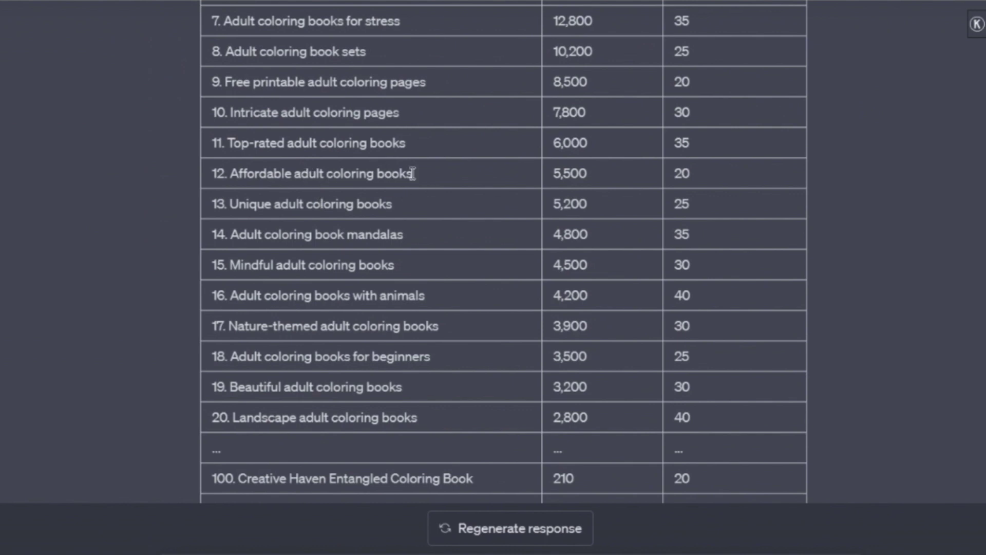
drag(411, 173, 232, 173)
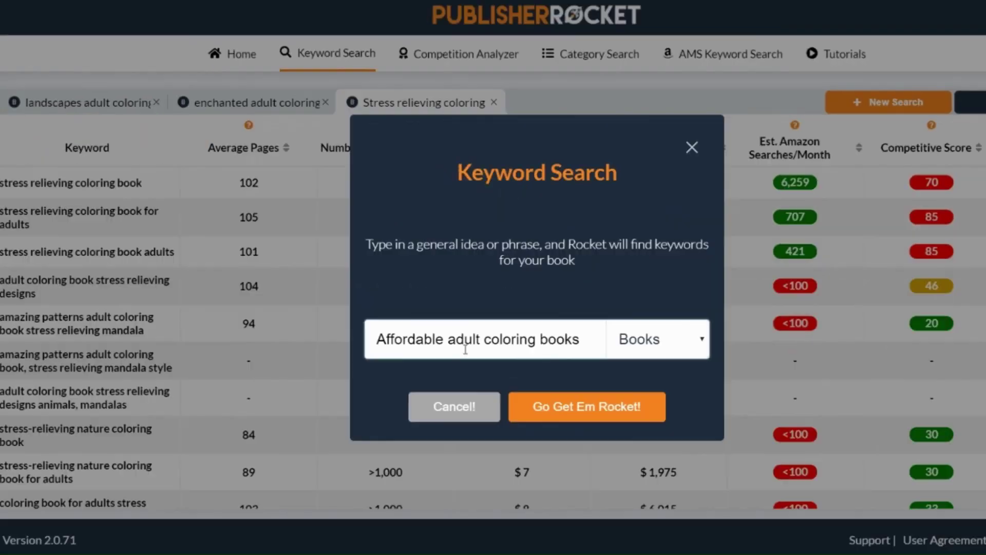
click(583, 416)
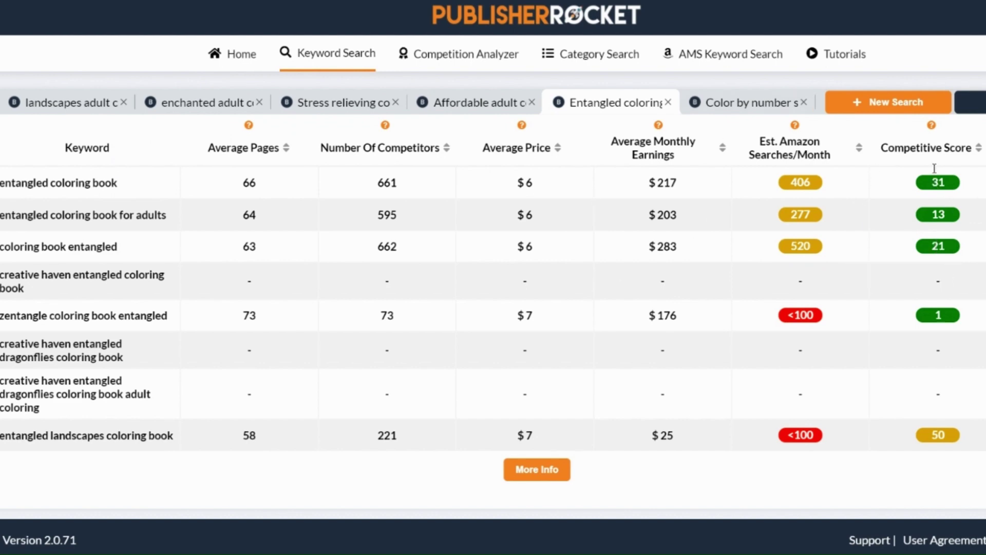
Step: Check the "Color by number stress-free coloring" results, and return to ChatGPT to examine the latest table's search volumes and competition scores
click(725, 105)
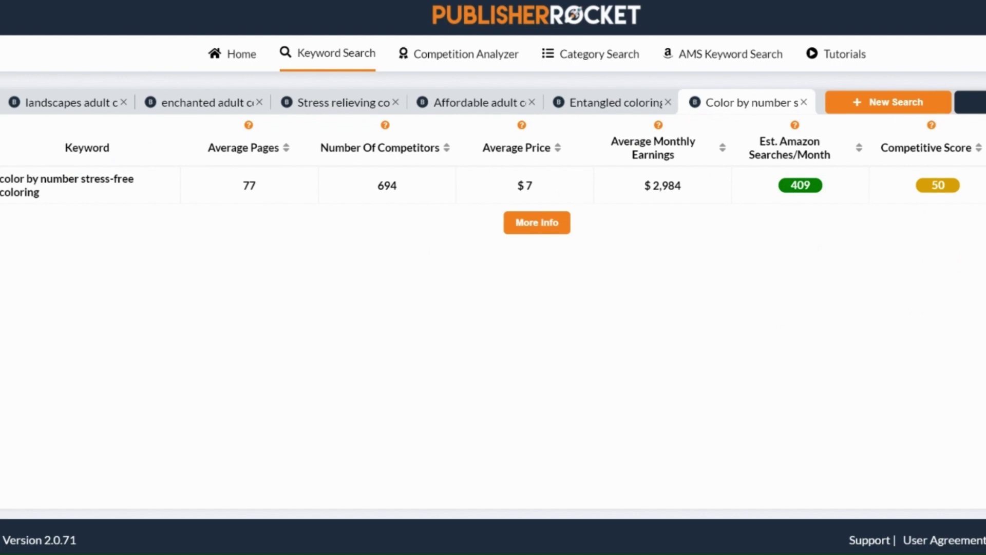
click(667, 495)
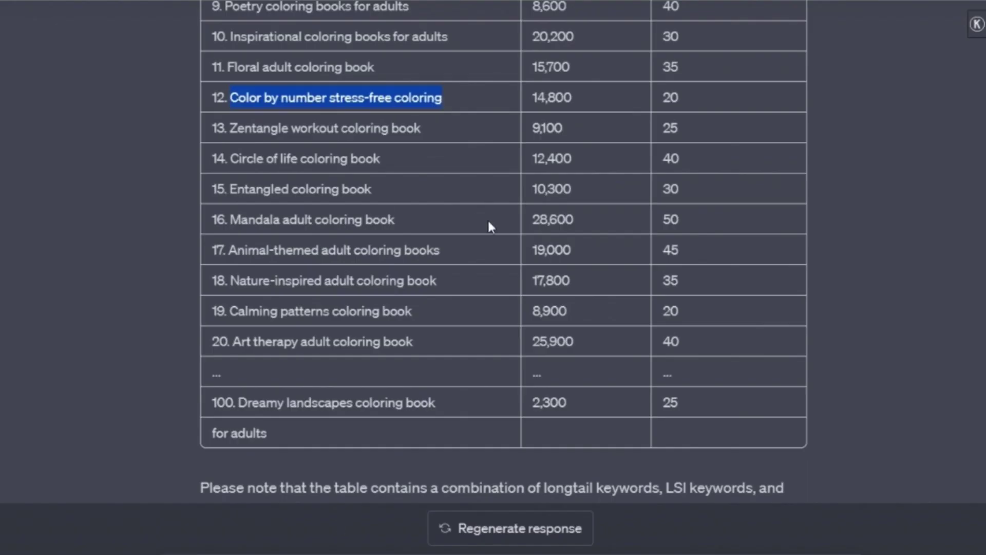
scroll(489, 224, up, 8)
scroll(433, 293, up, 7)
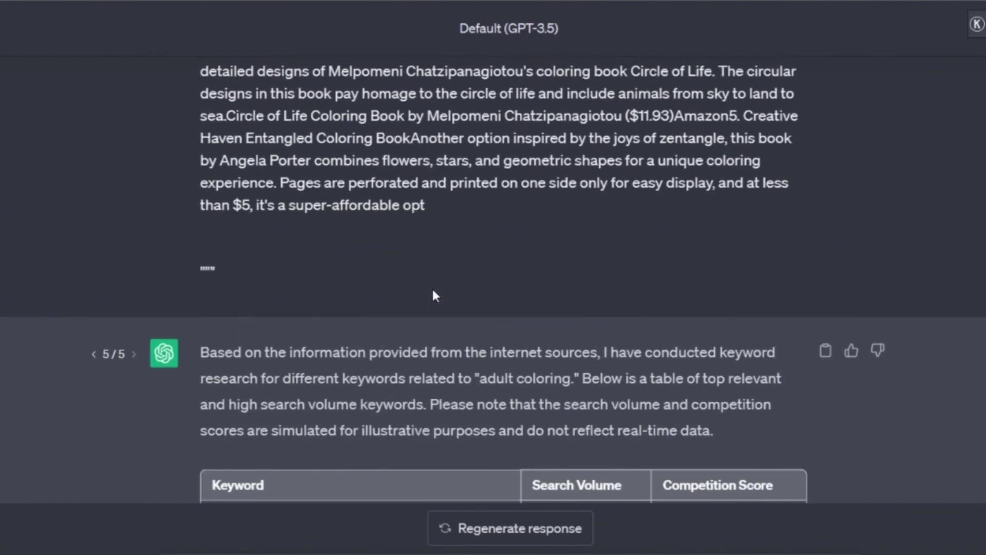
scroll(433, 293, down, 5)
scroll(433, 295, down, 7)
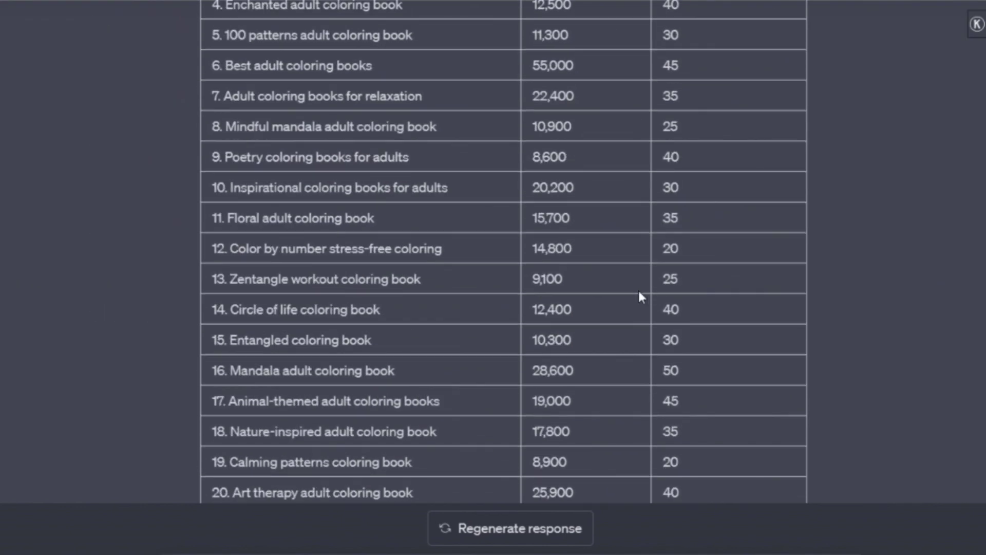
scroll(642, 293, up, 4)
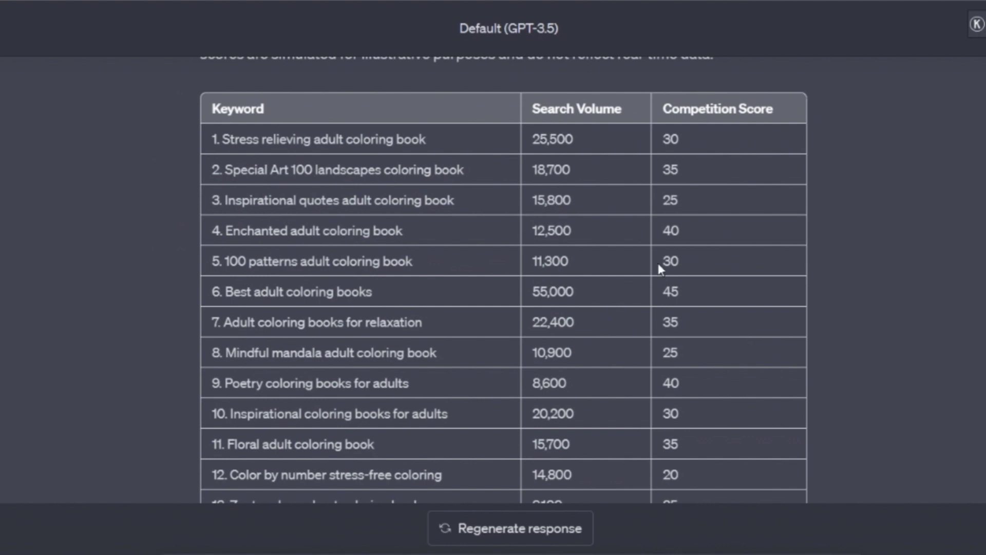
scroll(657, 237, down, 1)
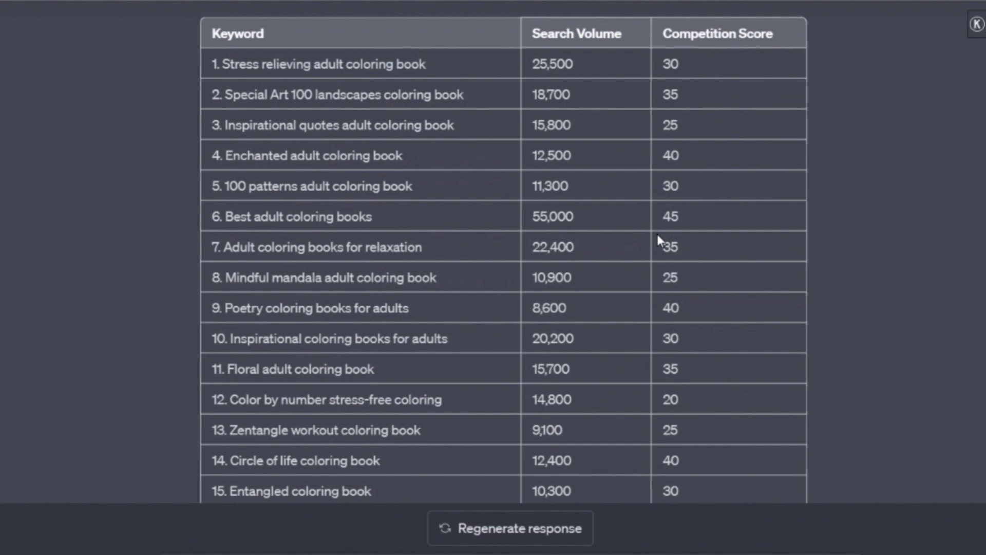
scroll(765, 354, up, 1)
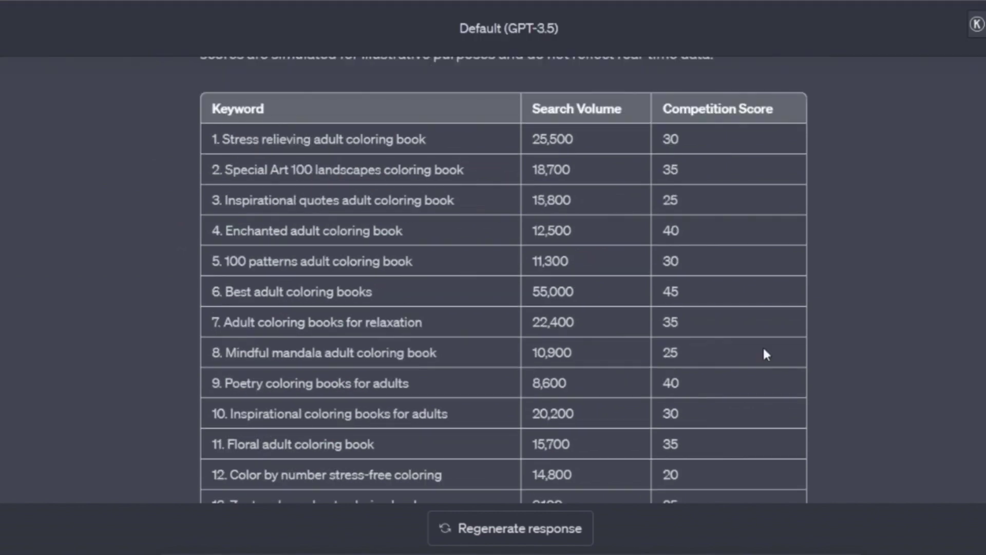